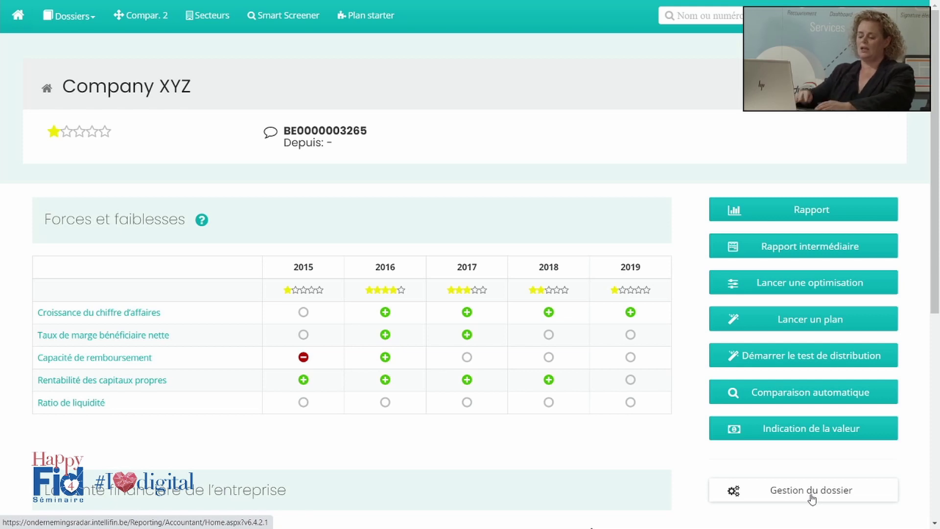
# - Start the distribution test for Company XYZ from its dossier page
pyautogui.click(810, 490)
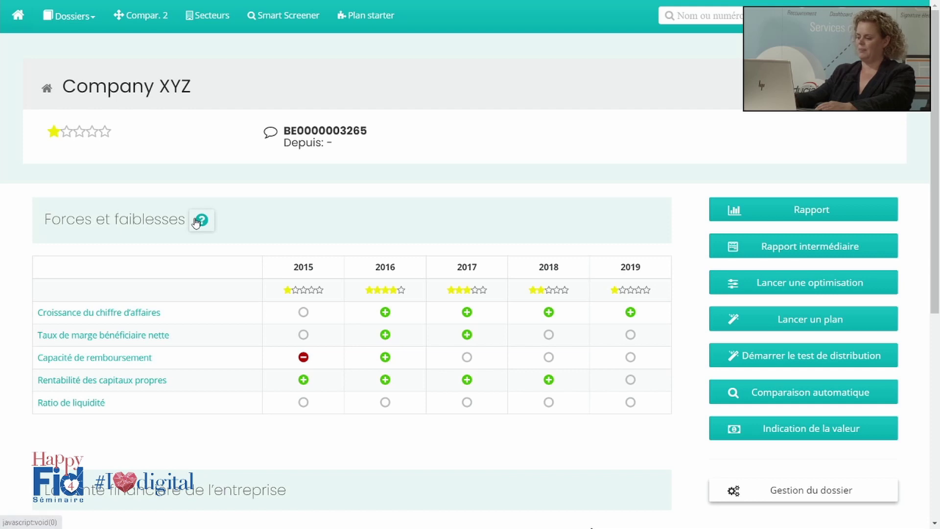
pyautogui.scroll(-3, 197, 220)
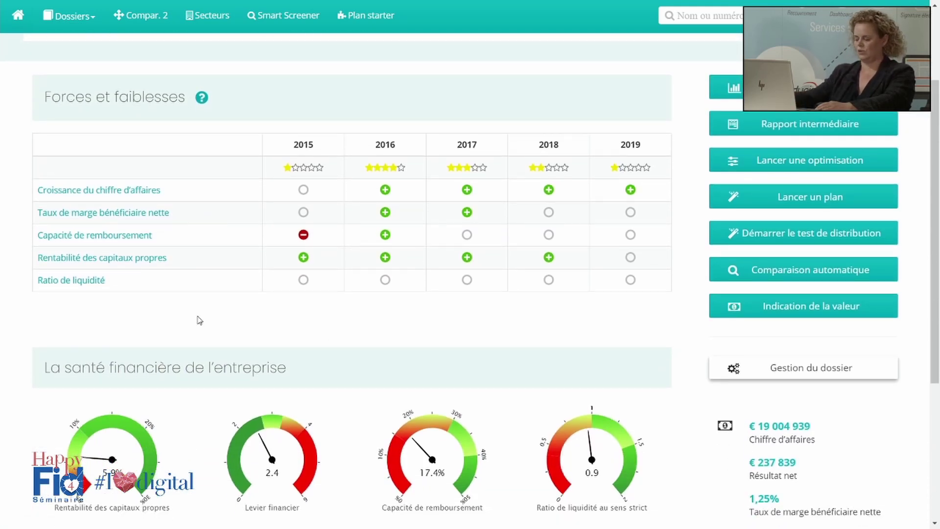
pyautogui.scroll(3, 199, 320)
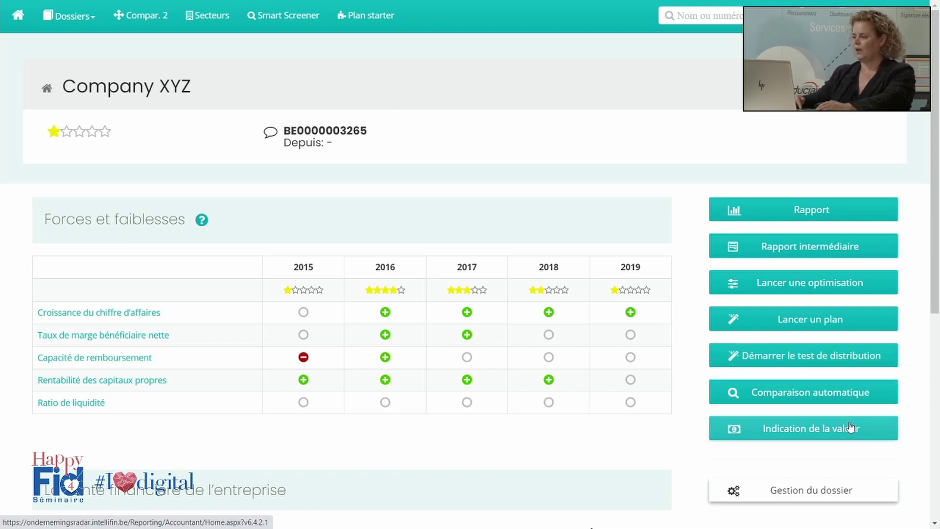
pyautogui.click(835, 359)
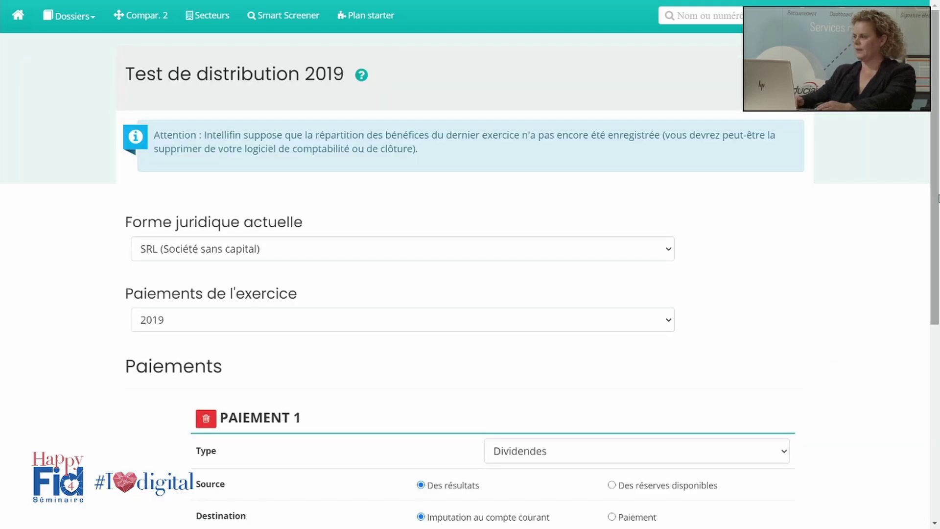
# - Check the available fiscal years for the payments and the available types for payment 1
pyautogui.moveTo(936, 190); pyautogui.dragTo(936, 242)
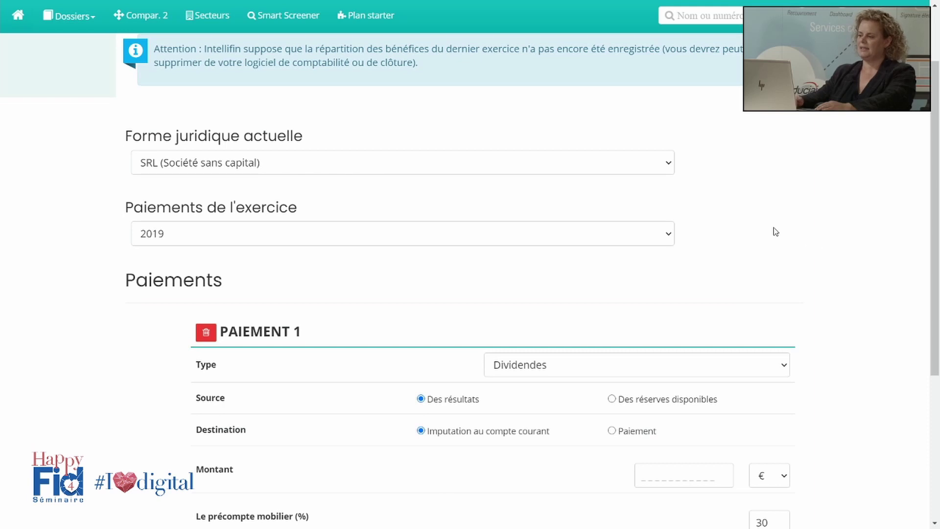
pyautogui.click(668, 234)
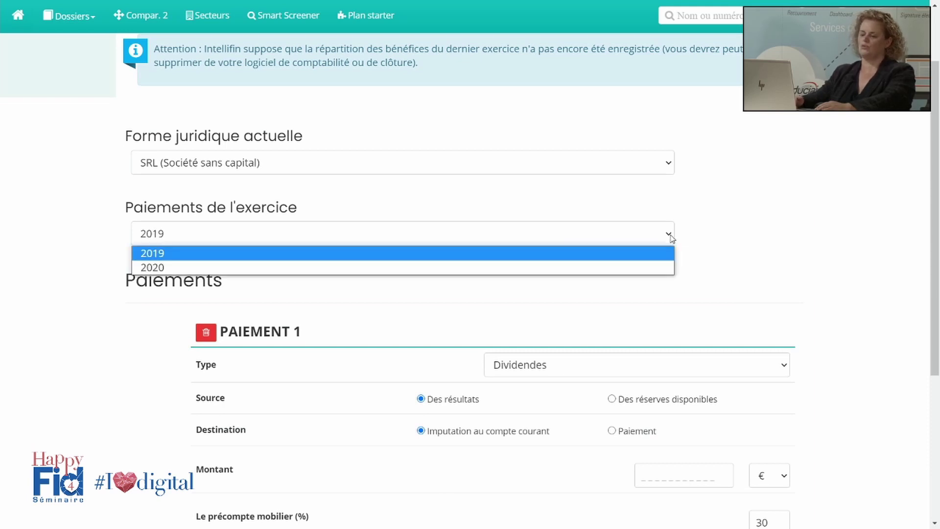
pyautogui.click(716, 247)
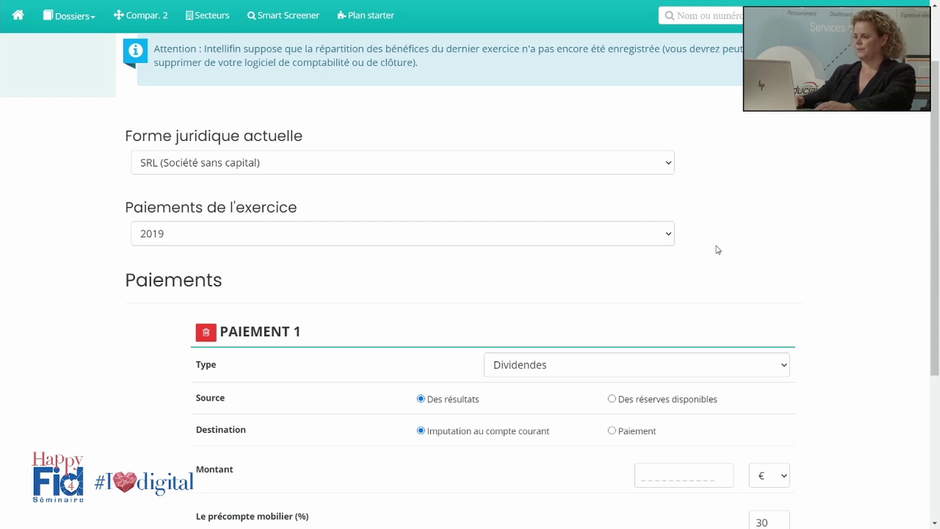
pyautogui.moveTo(936, 200); pyautogui.dragTo(937, 268)
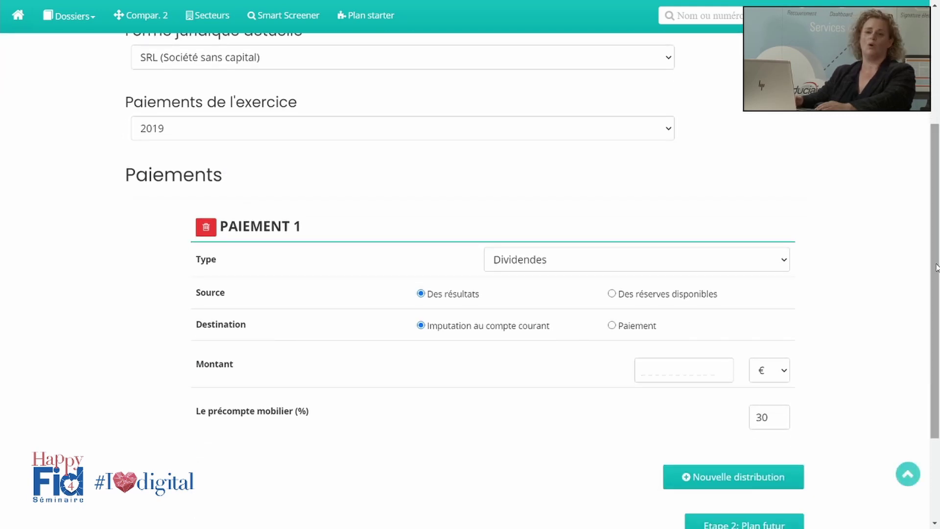
pyautogui.click(789, 263)
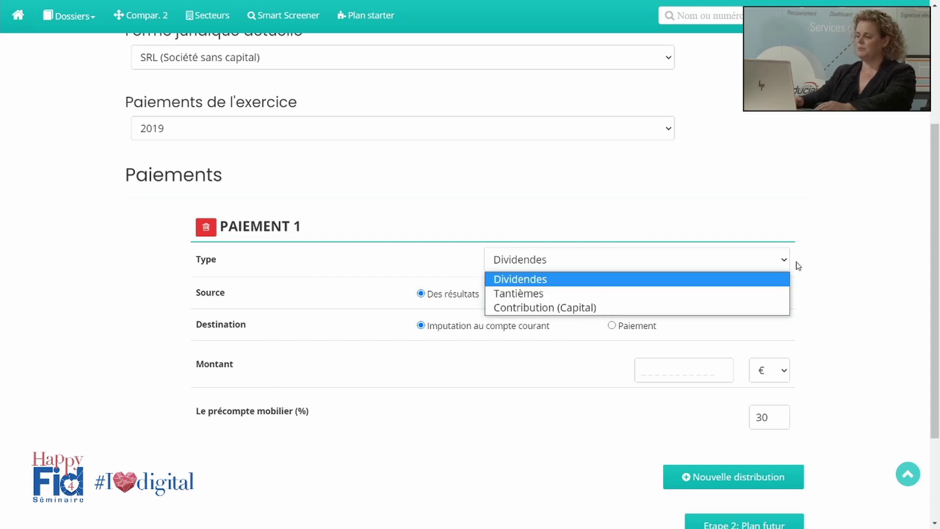
pyautogui.click(821, 266)
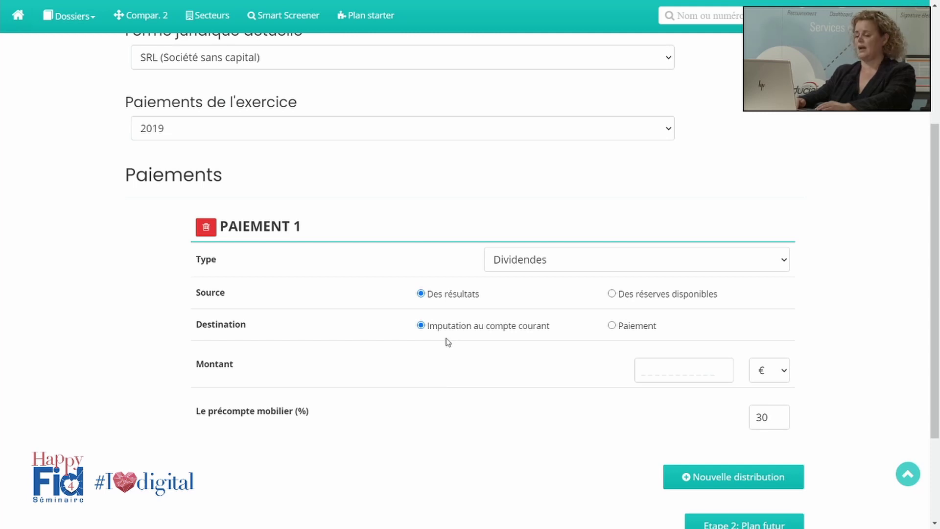
# - Set the destination of payment 1 to Paiement and its amount to 15000 €
pyautogui.click(612, 326)
pyautogui.click(661, 378)
pyautogui.write('15000')
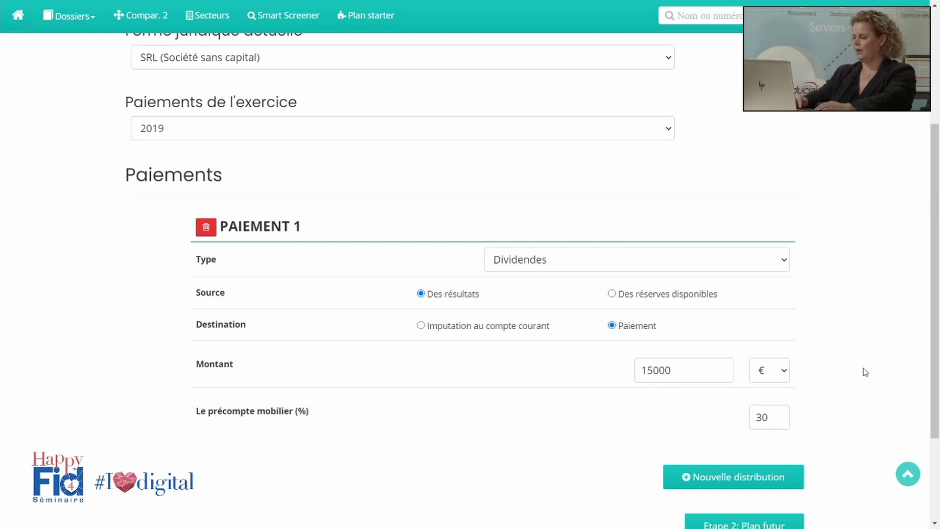
# - Add a second distribution and set its type to Tantièmes
pyautogui.moveTo(936, 321); pyautogui.dragTo(936, 356)
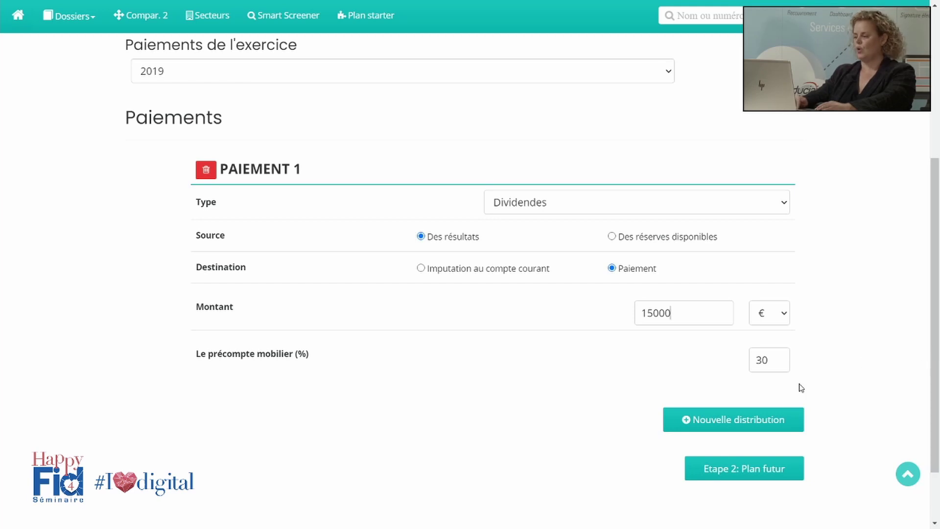
pyautogui.click(743, 425)
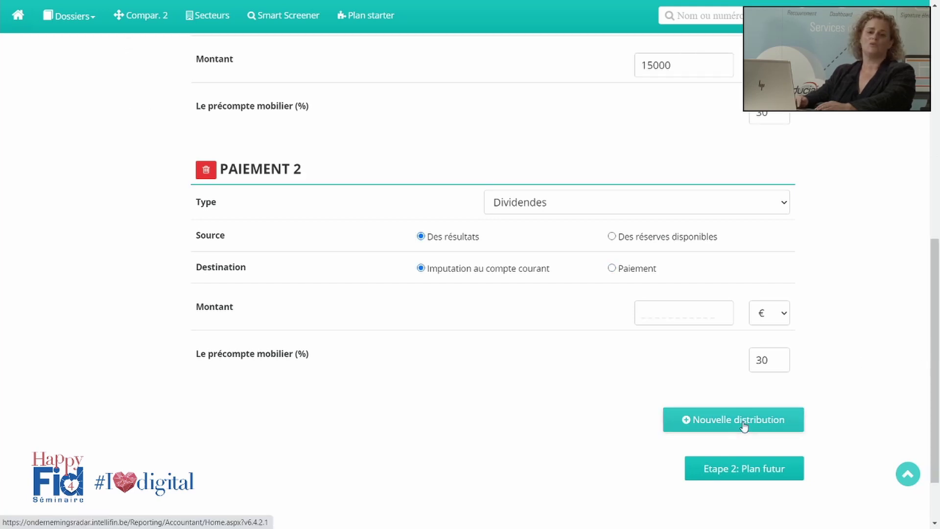
pyautogui.click(784, 210)
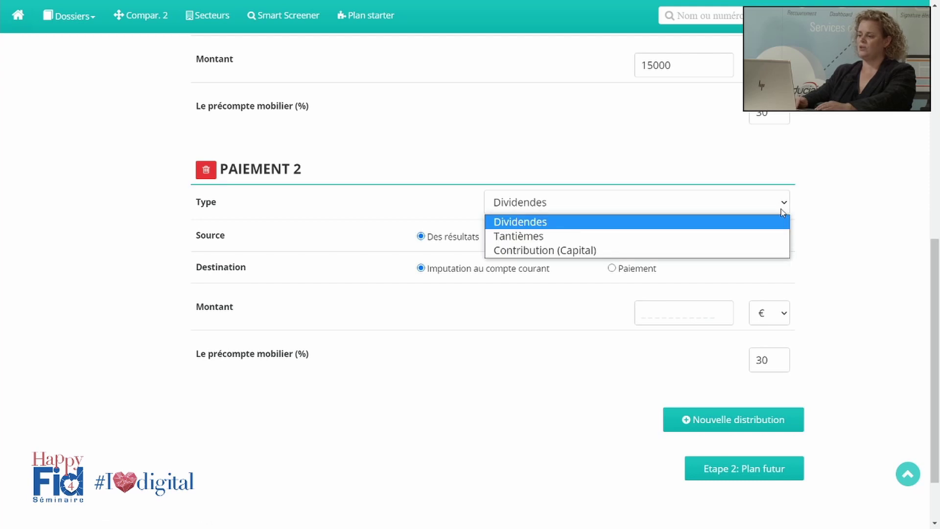
pyautogui.click(705, 234)
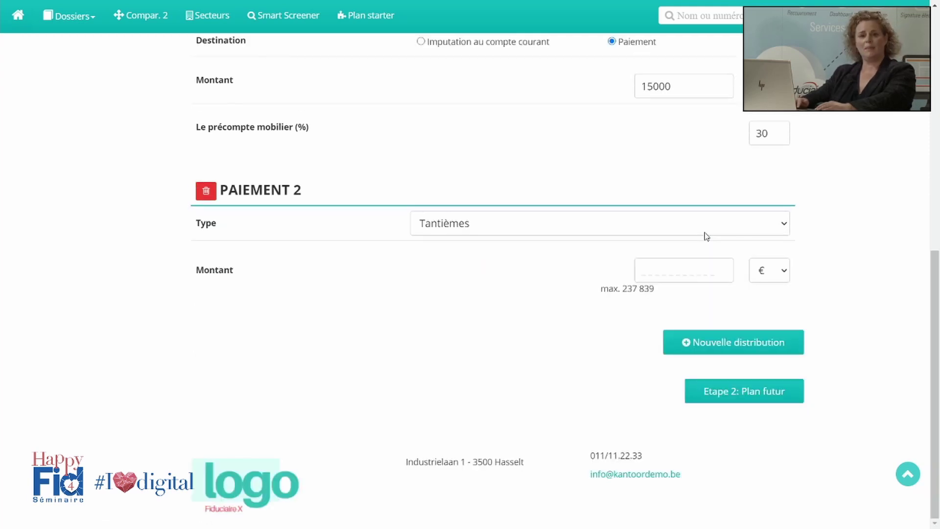
# - Continue to step 2, the future plan, and look through its categories and the revenue section
pyautogui.click(732, 397)
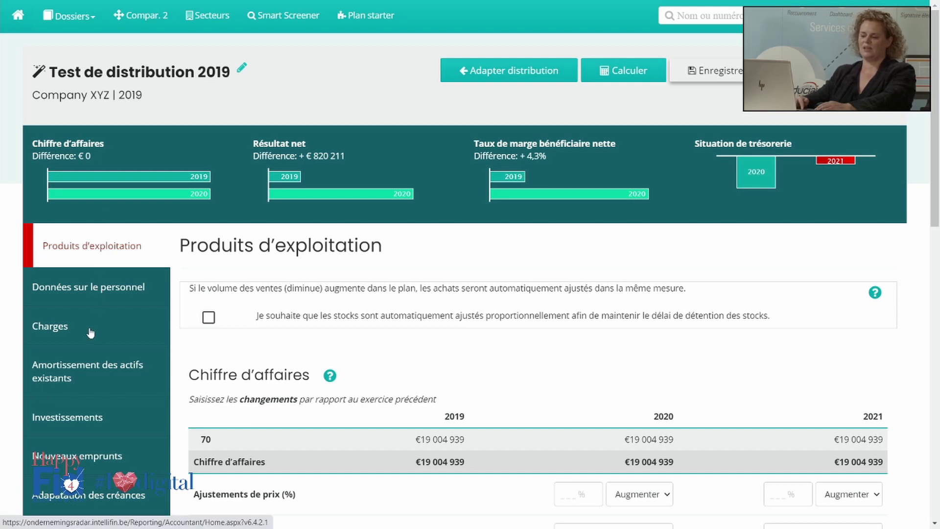
pyautogui.scroll(-4, 90, 334)
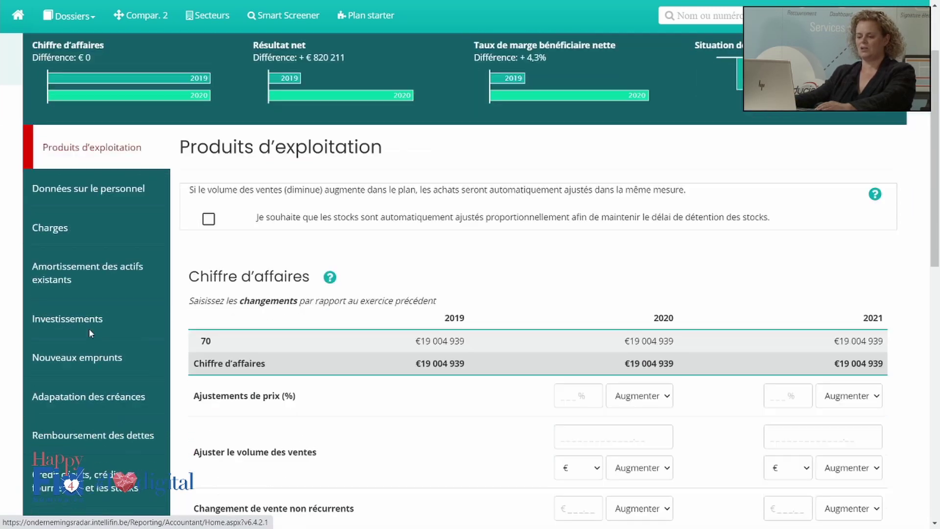
pyautogui.scroll(-1, 90, 334)
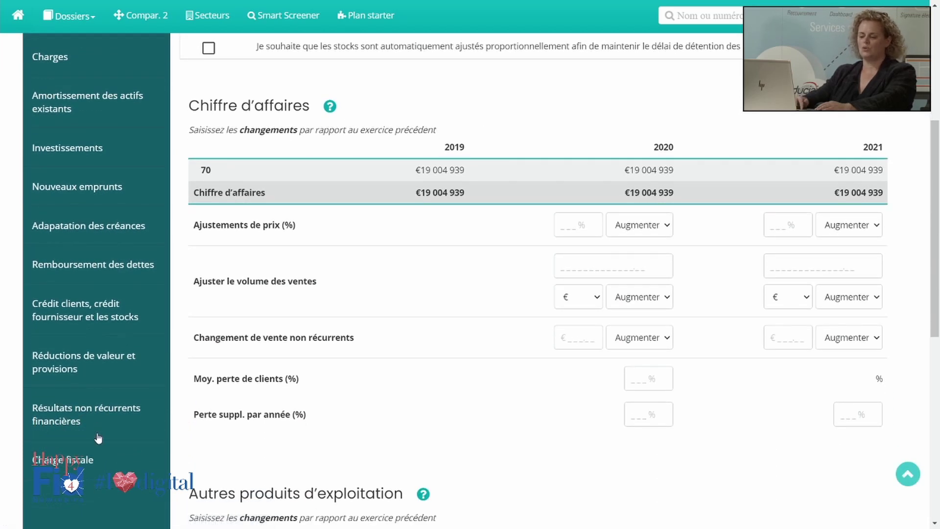
pyautogui.scroll(1, 282, 464)
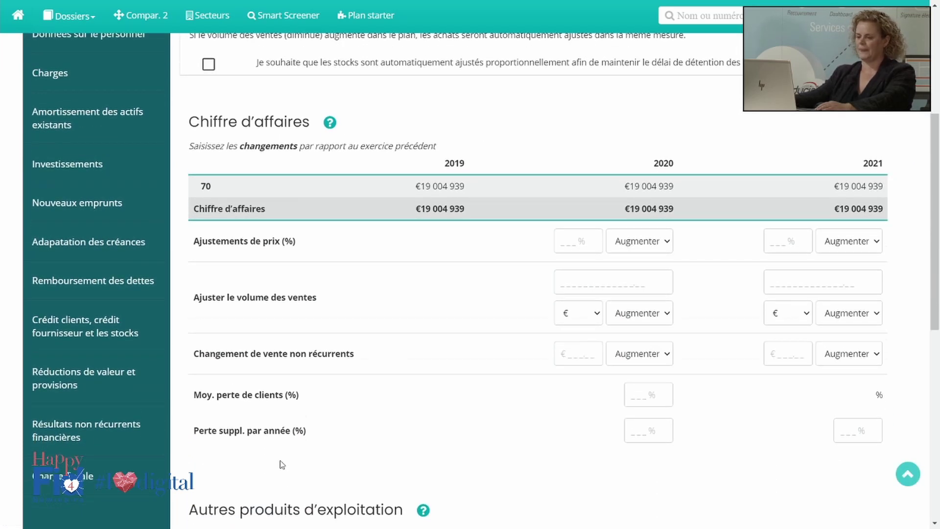
pyautogui.scroll(3, 282, 464)
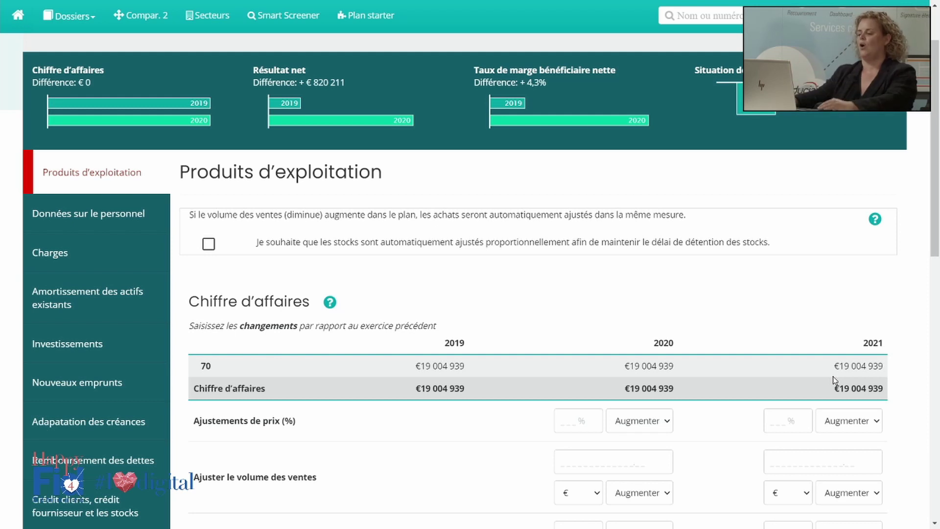
pyautogui.scroll(-3, 834, 379)
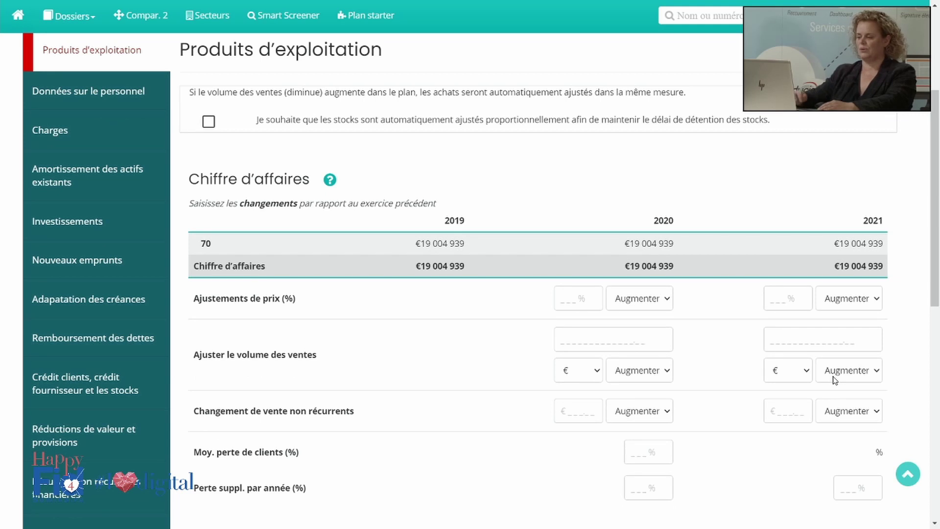
# - Set the 2020 sales volume adjustment to a decrease of 15 %
pyautogui.moveTo(318, 355); pyautogui.dragTo(191, 357)
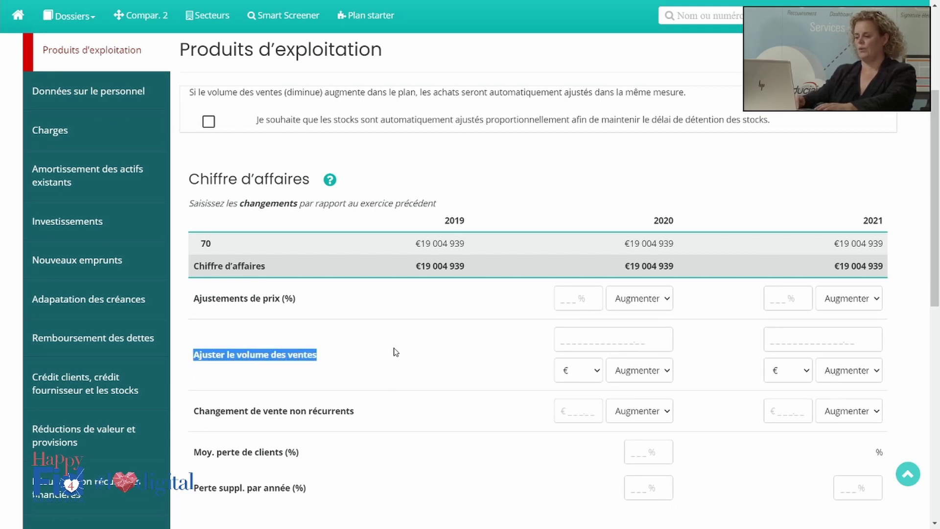
pyautogui.click(569, 338)
pyautogui.write('15')
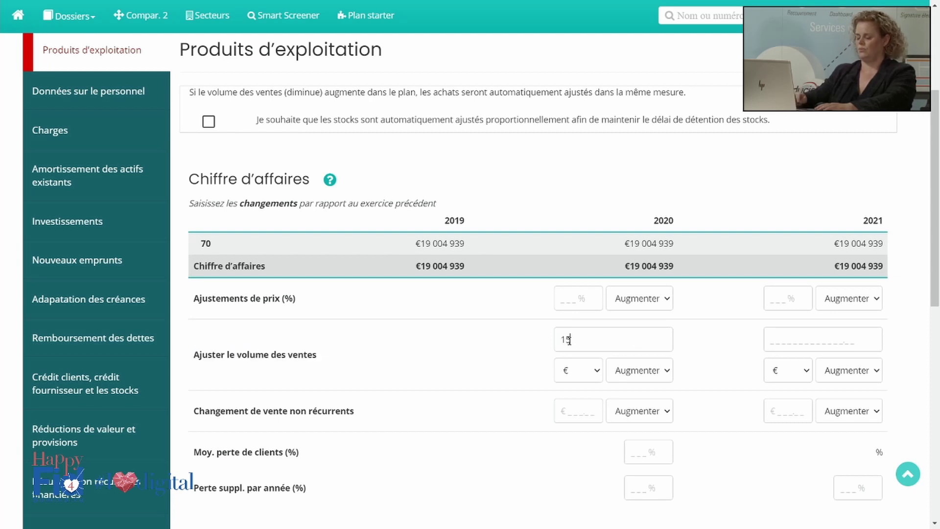
pyautogui.click(597, 370)
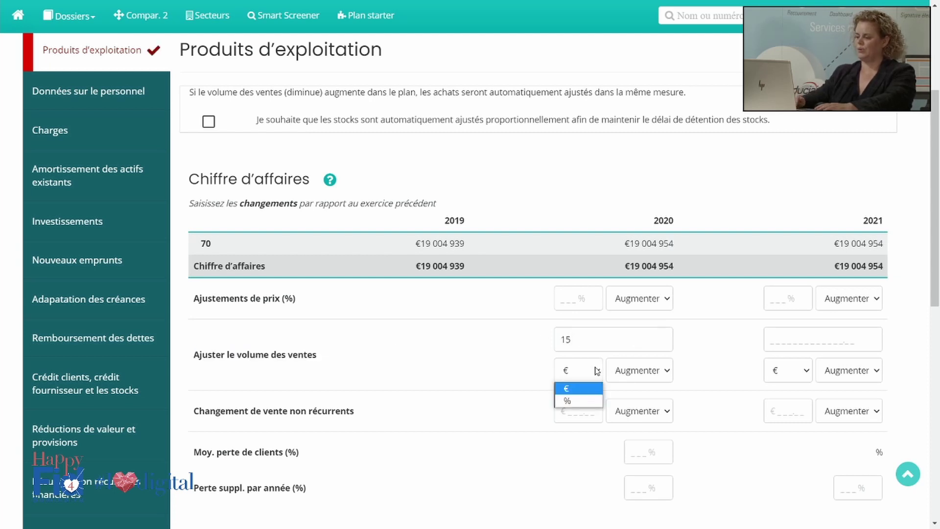
pyautogui.click(577, 401)
pyautogui.click(659, 376)
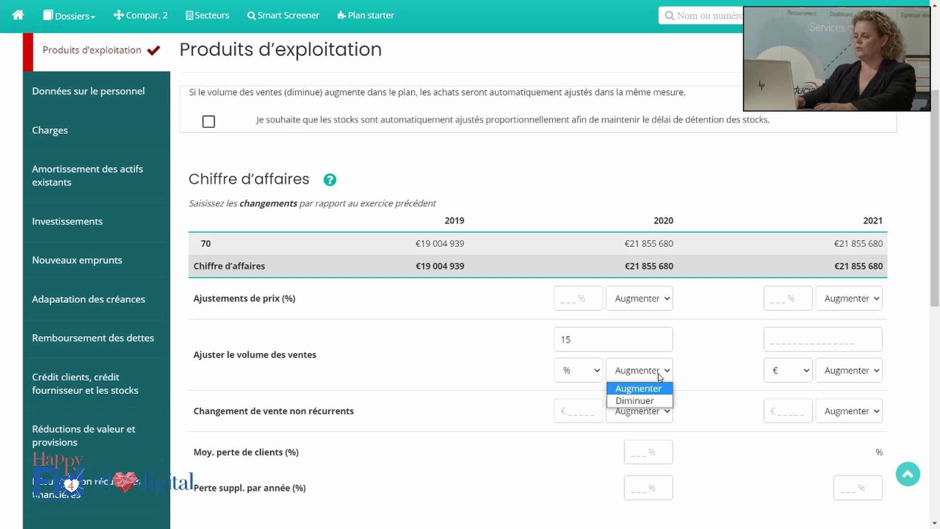
pyautogui.click(635, 401)
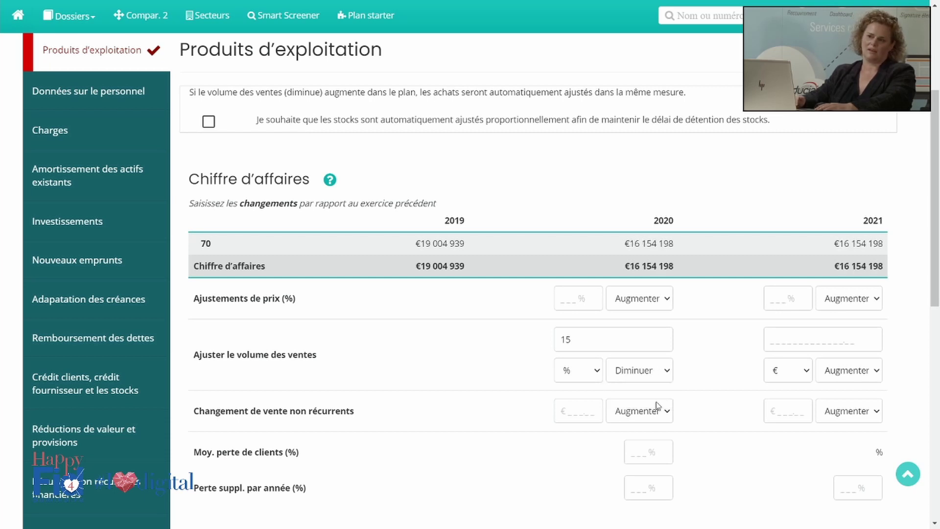
# - Set the 2021 sales volume adjustment to an increase of 5 %
pyautogui.click(793, 337)
pyautogui.write('5')
pyautogui.click(805, 370)
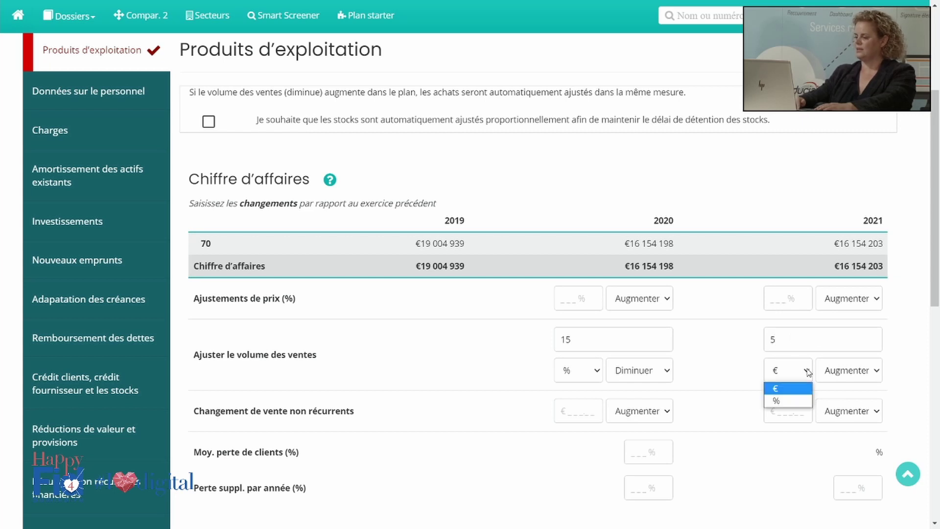
pyautogui.click(791, 402)
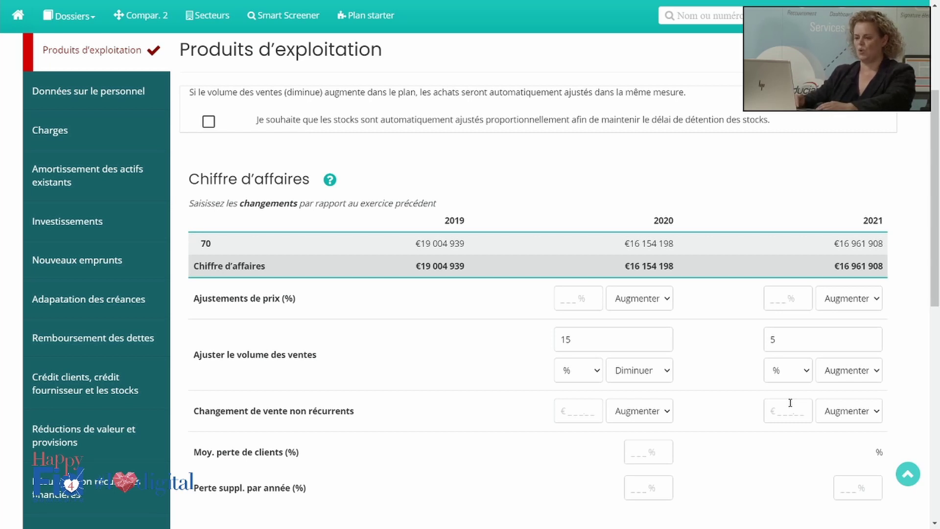
# - Enter investment 1 as Installations, machines et outillage with an acquisition value of 75000 €, 5 years of depreciation and commissioning in month 3
pyautogui.click(99, 227)
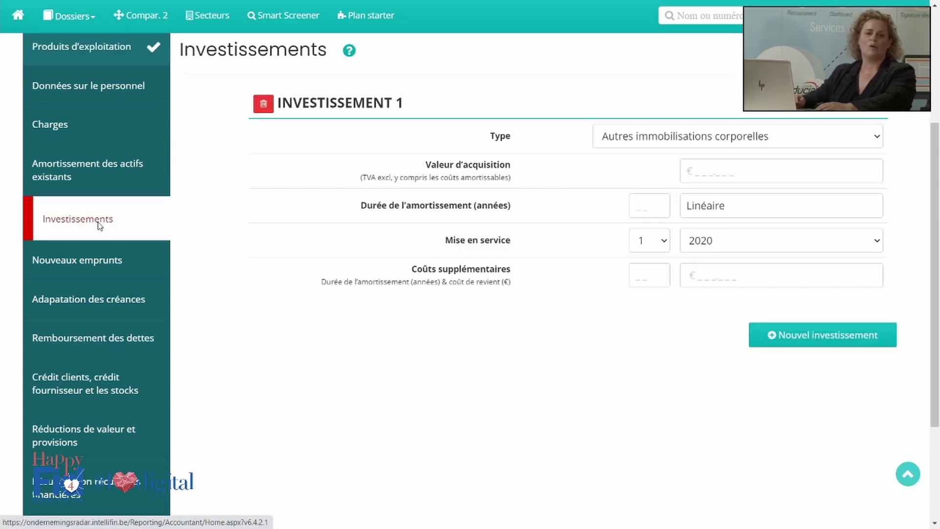
pyautogui.click(677, 139)
pyautogui.click(672, 201)
pyautogui.click(725, 173)
pyautogui.write('75000')
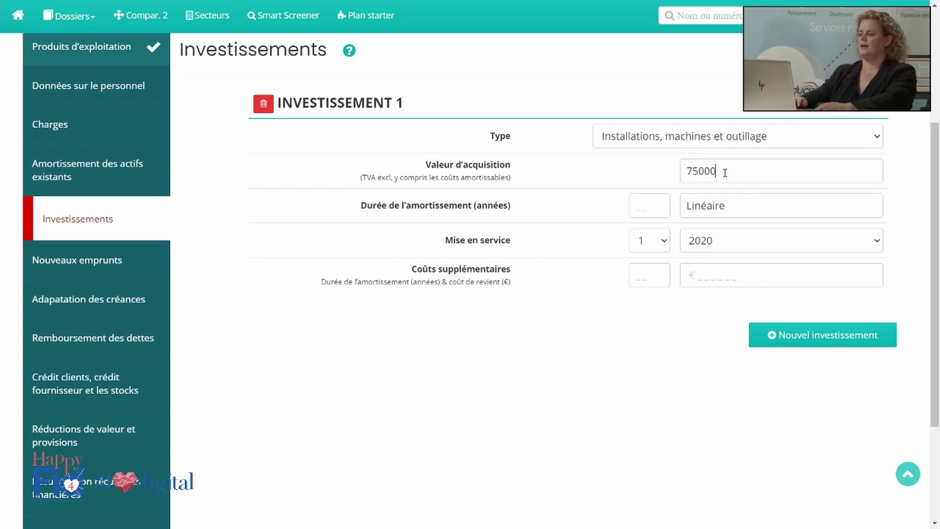
pyautogui.click(647, 195)
pyautogui.write('5')
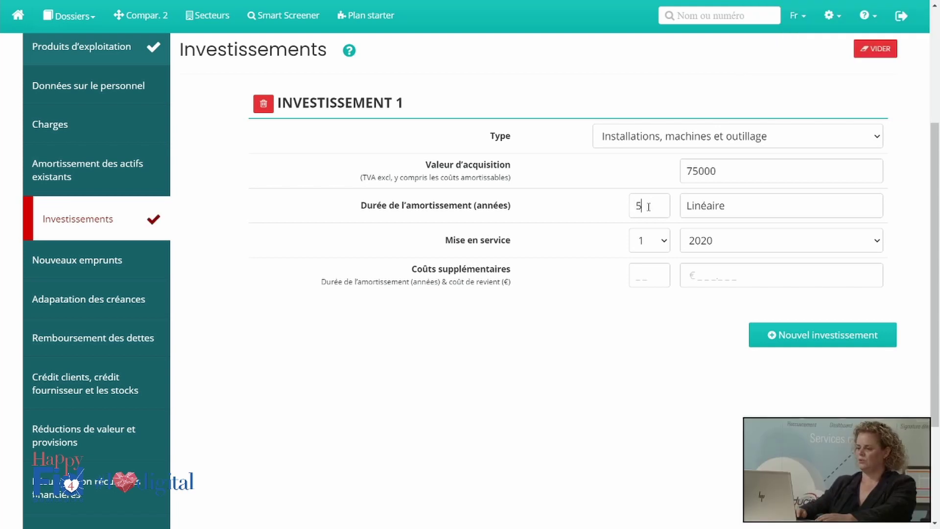
pyautogui.click(656, 240)
pyautogui.click(654, 289)
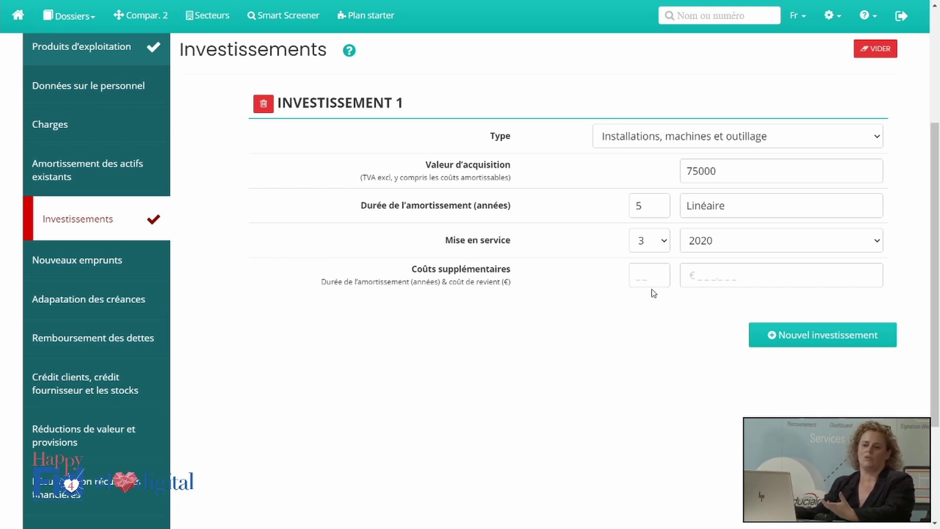
# - Calculate the distribution test plan and display its balance sheet
pyautogui.moveTo(936, 280); pyautogui.dragTo(935, 166)
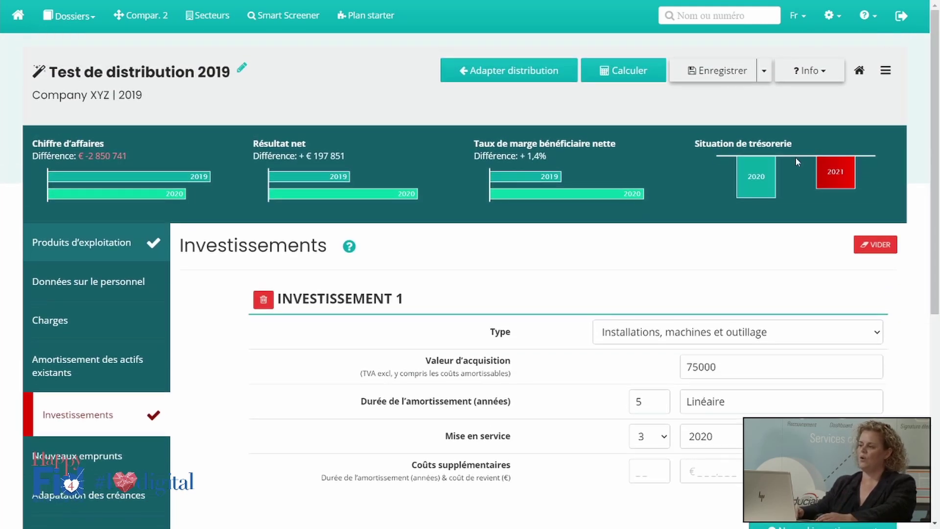
pyautogui.click(630, 72)
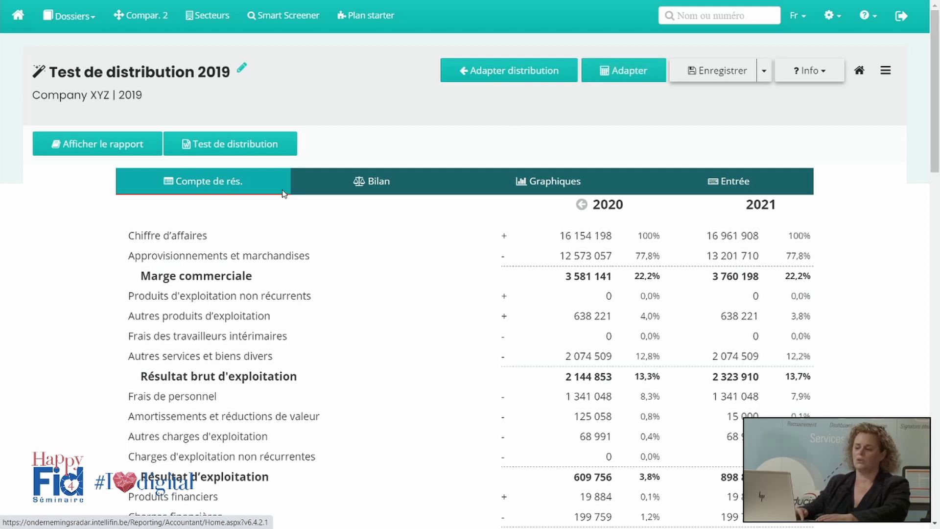
pyautogui.click(406, 185)
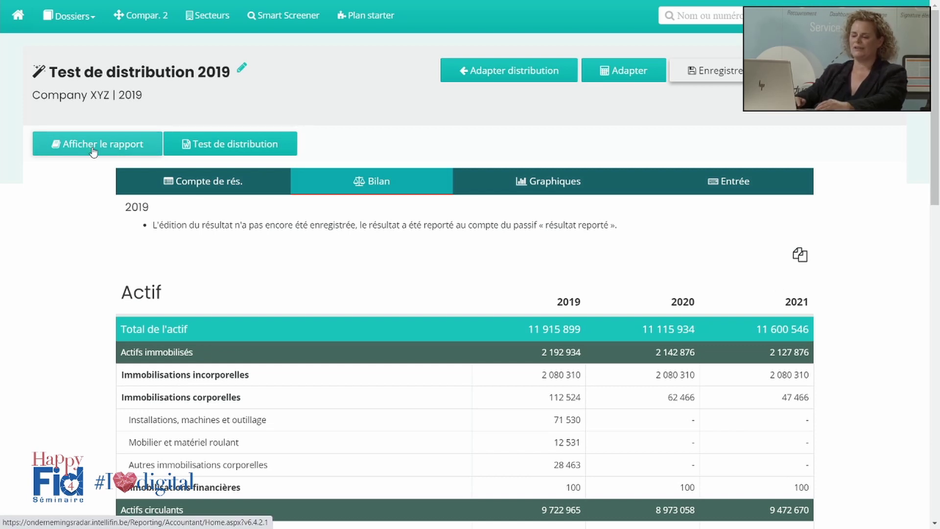
# - Generate the distribution test report as a Word document, open the downloaded file and enable editing in it
pyautogui.click(233, 145)
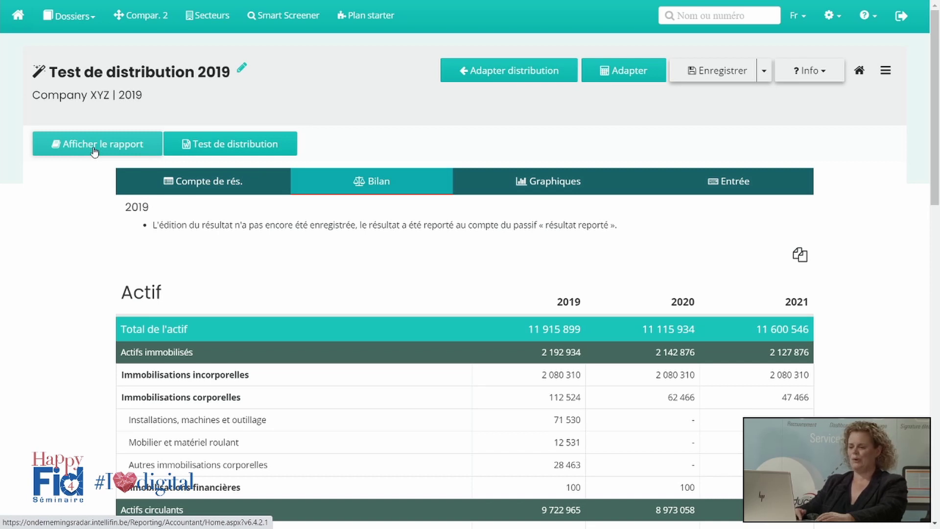
pyautogui.click(244, 146)
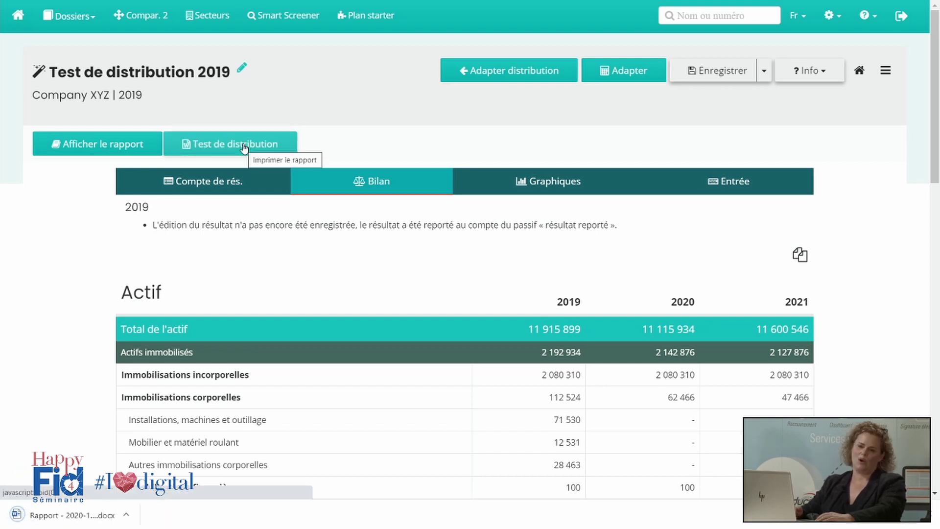
pyautogui.click(62, 515)
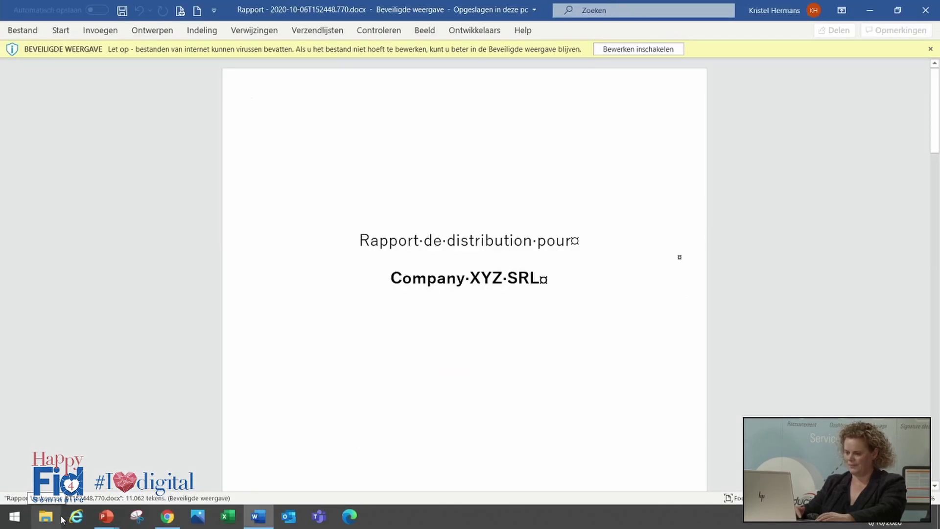
pyautogui.click(631, 49)
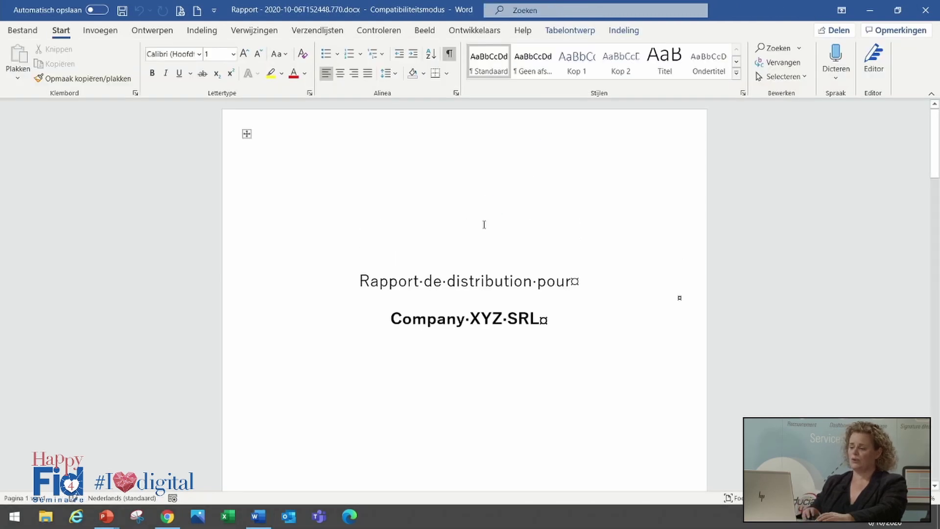
# - Read through the distribution report, covering the net asset test, liquidity assumptions, balance sheet, income statement, ratio charts and conclusions
pyautogui.scroll(-15, 485, 224)
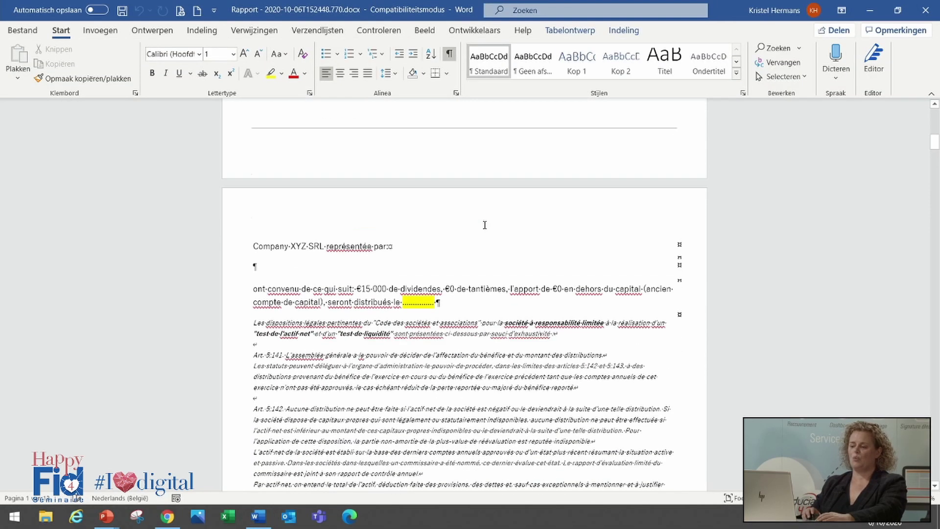
pyautogui.scroll(-15, 484, 225)
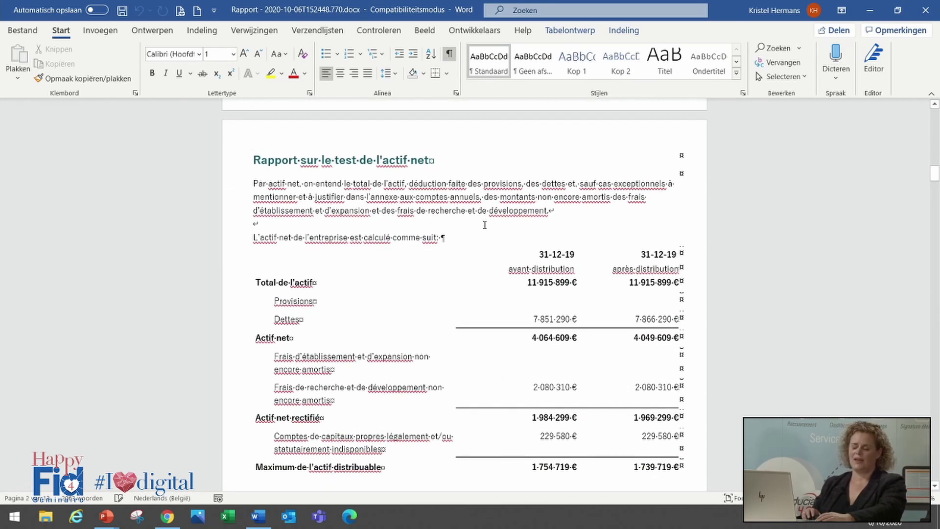
pyautogui.scroll(-3, 484, 225)
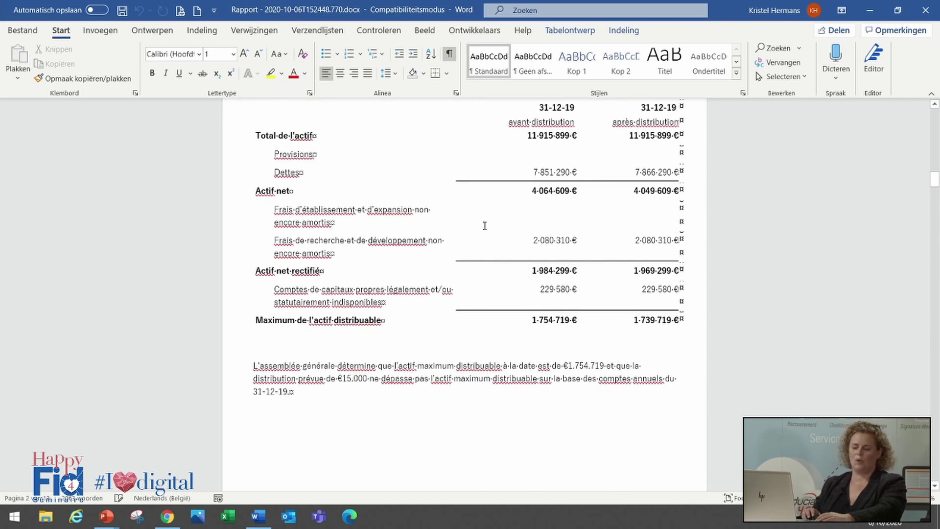
pyautogui.scroll(-10, 484, 225)
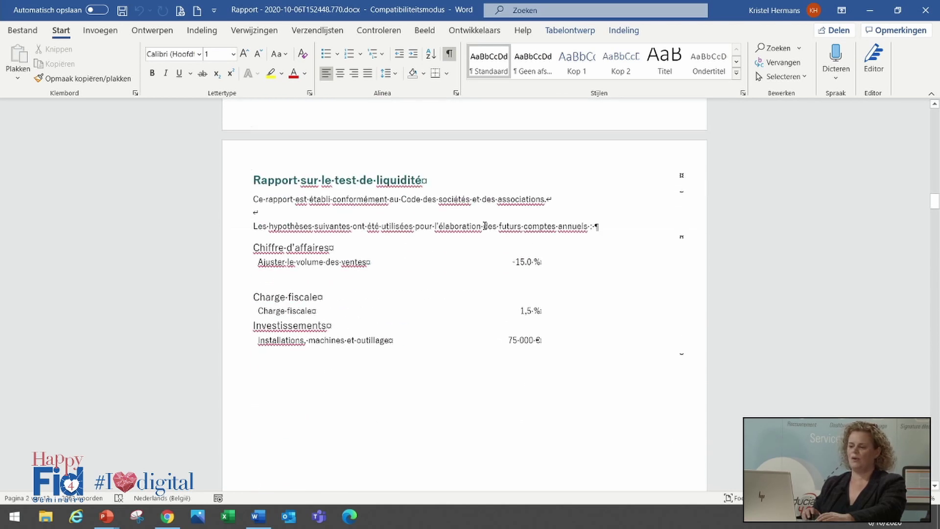
pyautogui.doubleClick(296, 224)
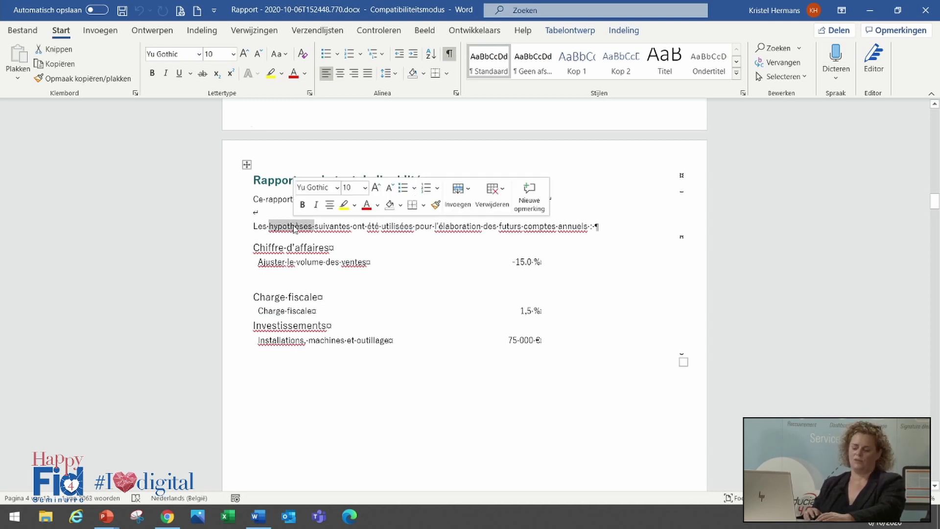
pyautogui.scroll(-15, 294, 227)
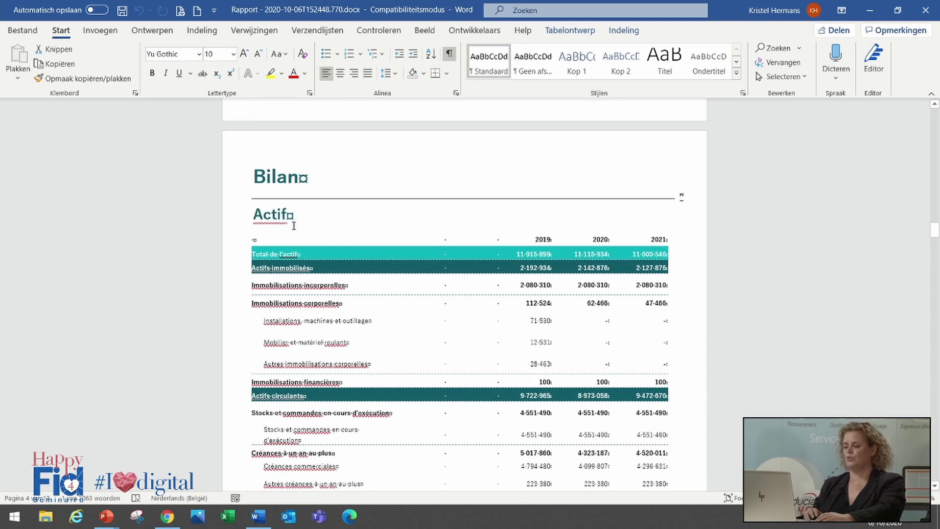
pyautogui.scroll(-20, 294, 225)
pyautogui.scroll(-10, 293, 224)
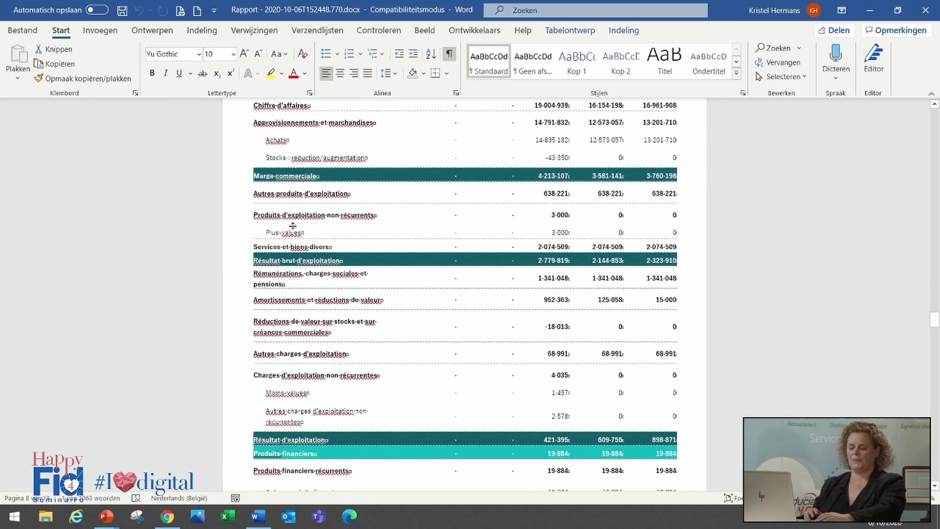
pyautogui.scroll(-15, 293, 225)
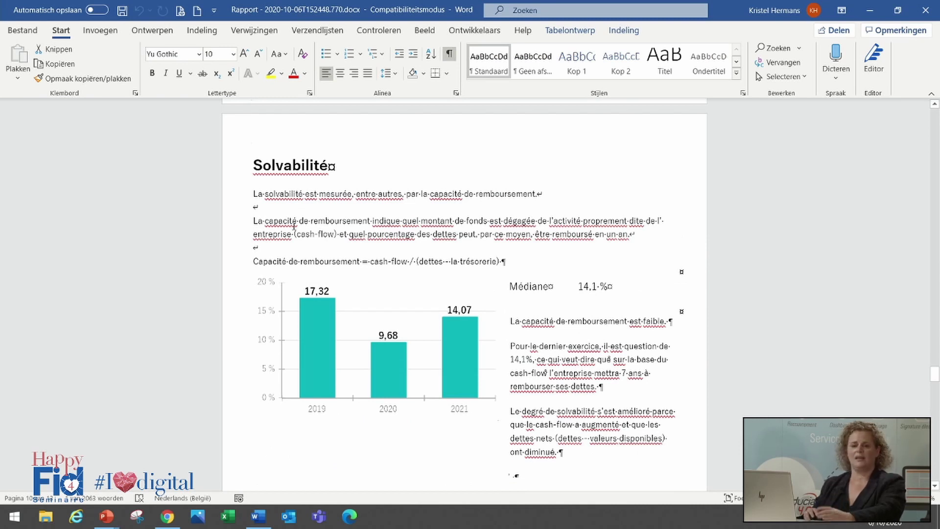
pyautogui.scroll(-15, 294, 226)
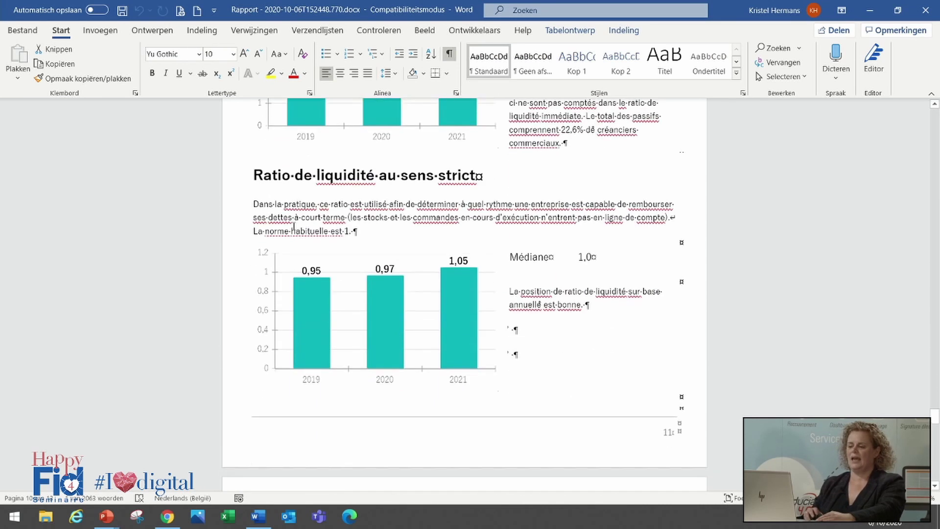
pyautogui.scroll(-15, 294, 226)
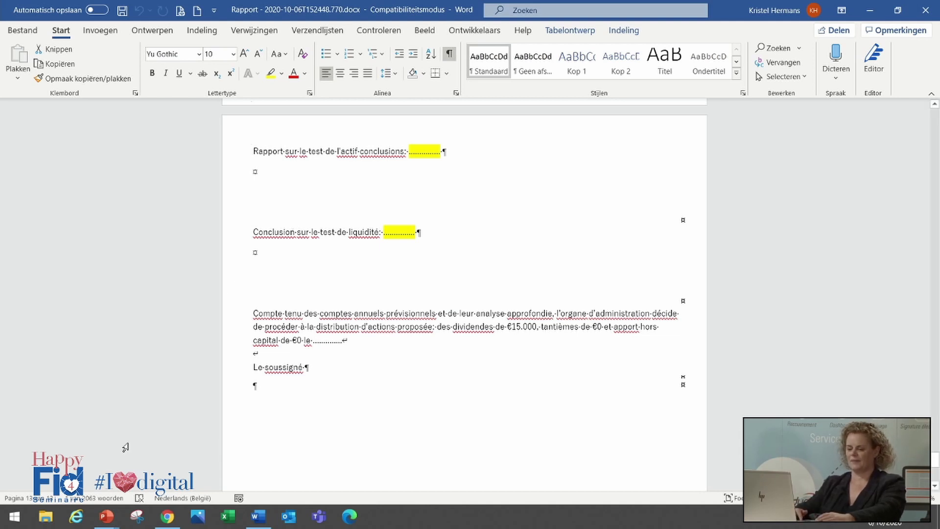
# - Switch to the running PowerPoint slideshow and advance to the slide Opportunité de conseil
pyautogui.moveTo(108, 520)
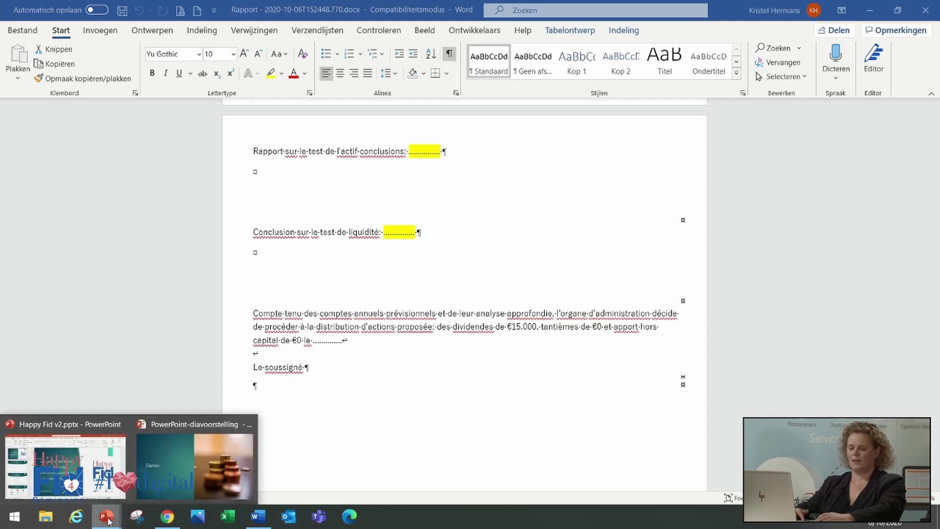
pyautogui.click(192, 460)
pyautogui.press('Right')
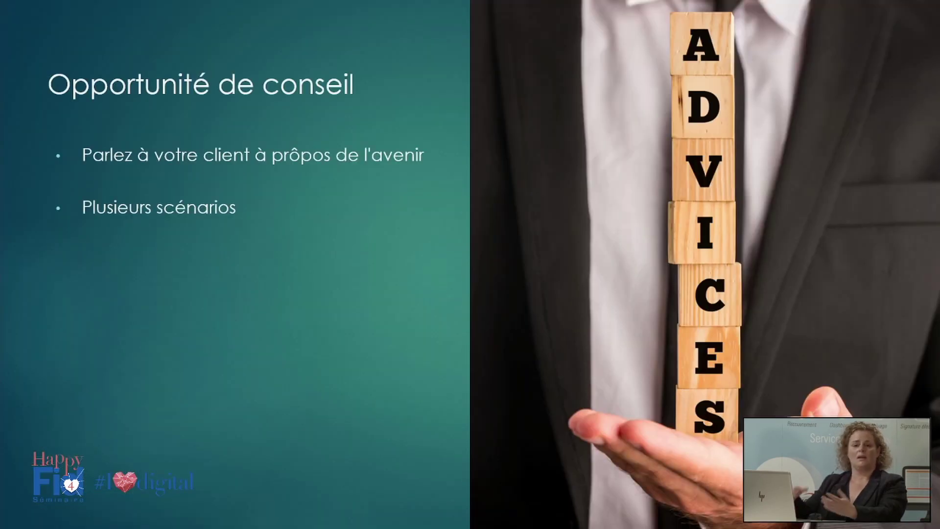
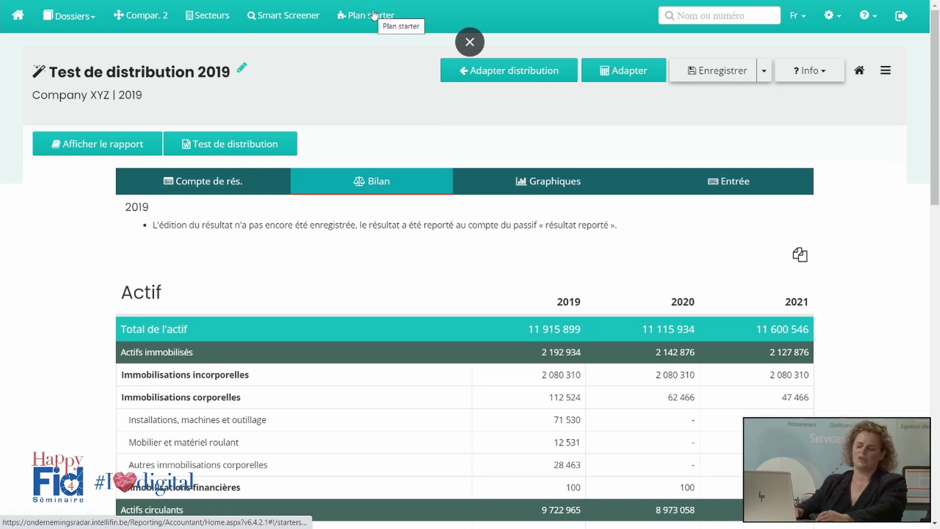
# - Switch back to the browser, open the starter plan Magasin e-bike and review its activity, revenue model and customer descriptions
pyautogui.click(374, 17)
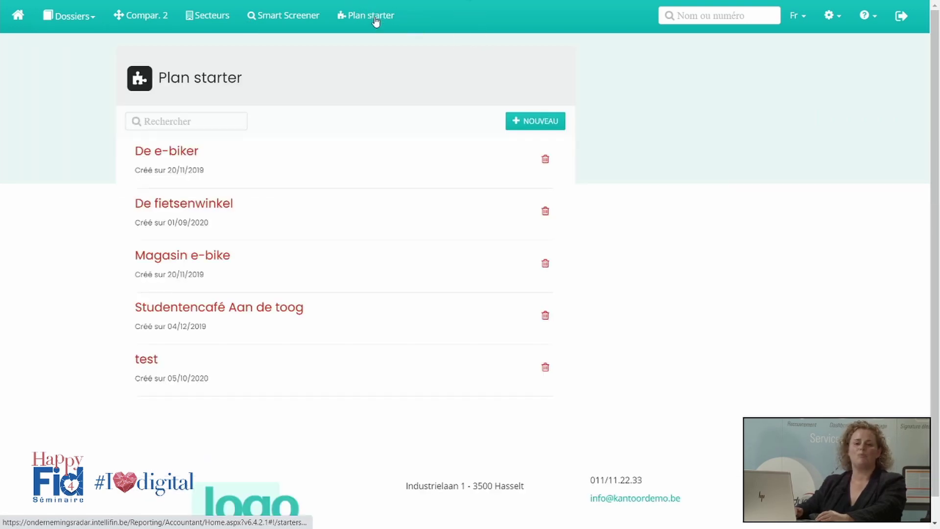
pyautogui.click(189, 261)
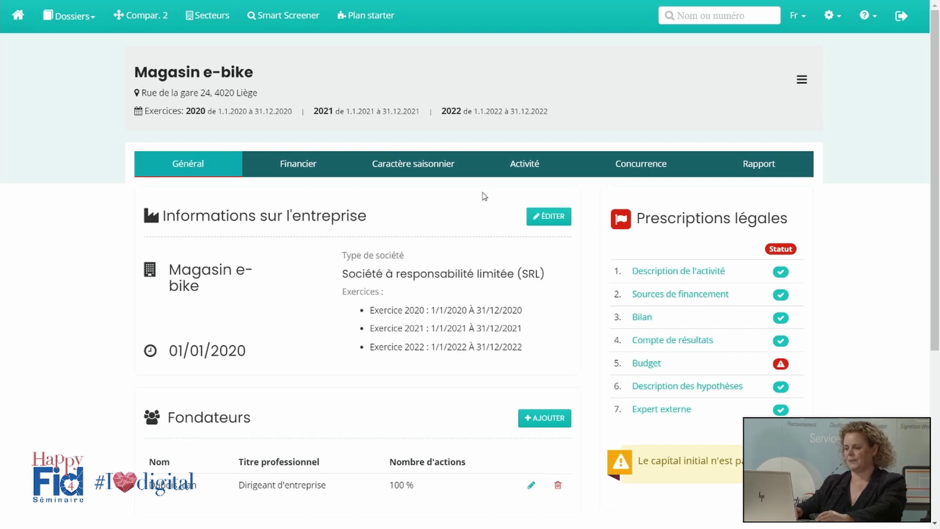
pyautogui.click(520, 166)
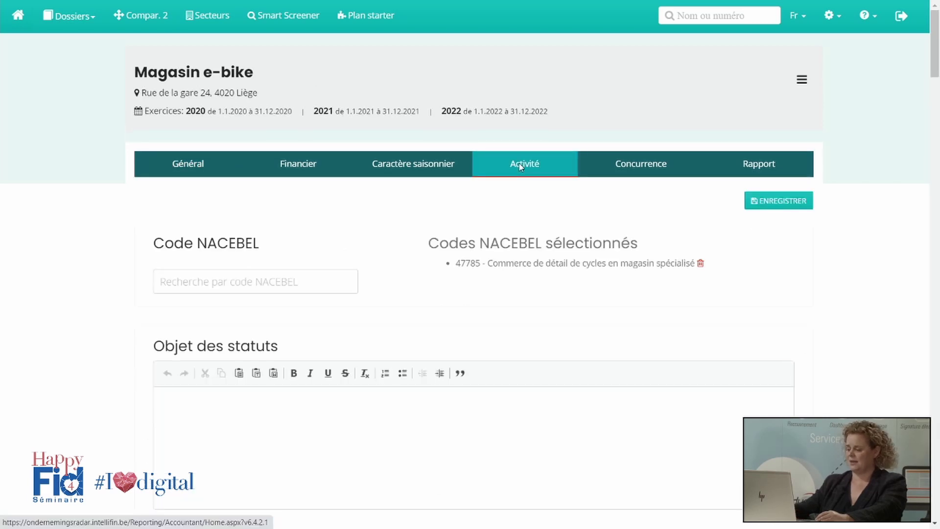
pyautogui.scroll(-2, 521, 167)
pyautogui.scroll(-5, 521, 167)
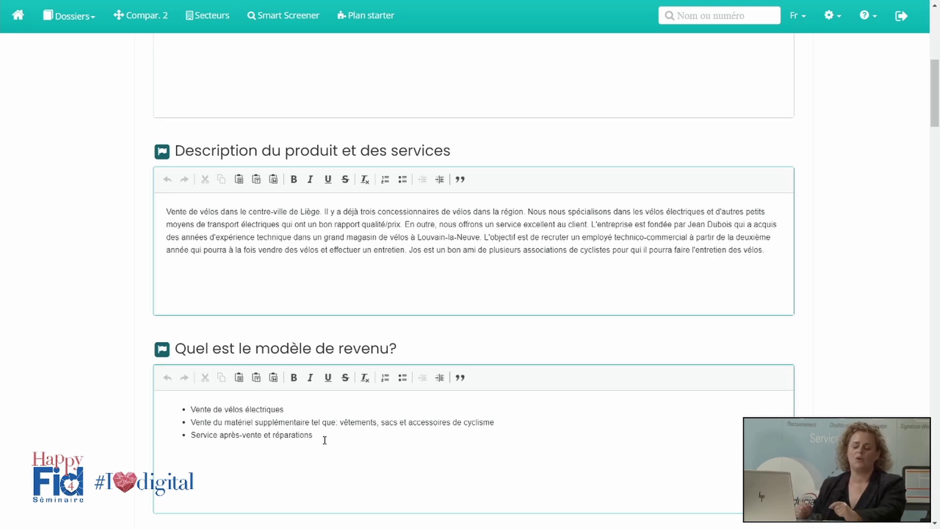
pyautogui.scroll(-6, 352, 431)
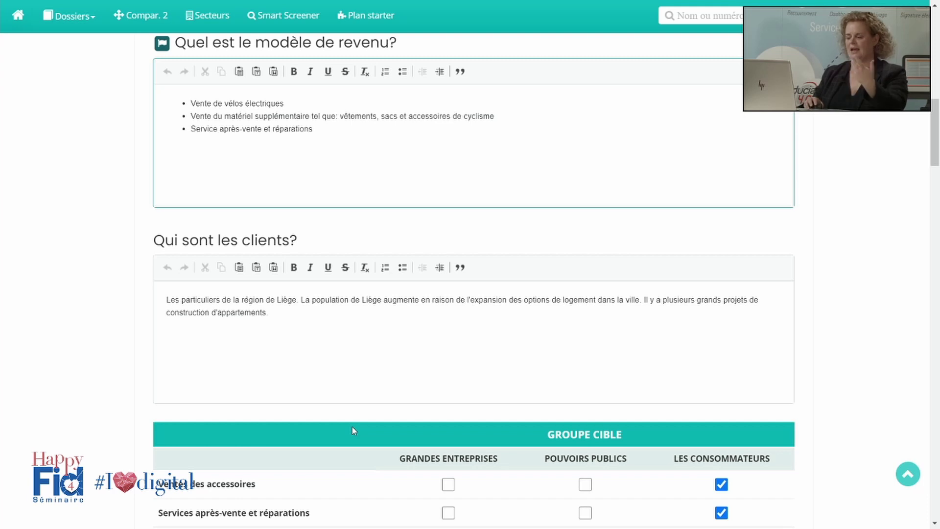
pyautogui.click(906, 471)
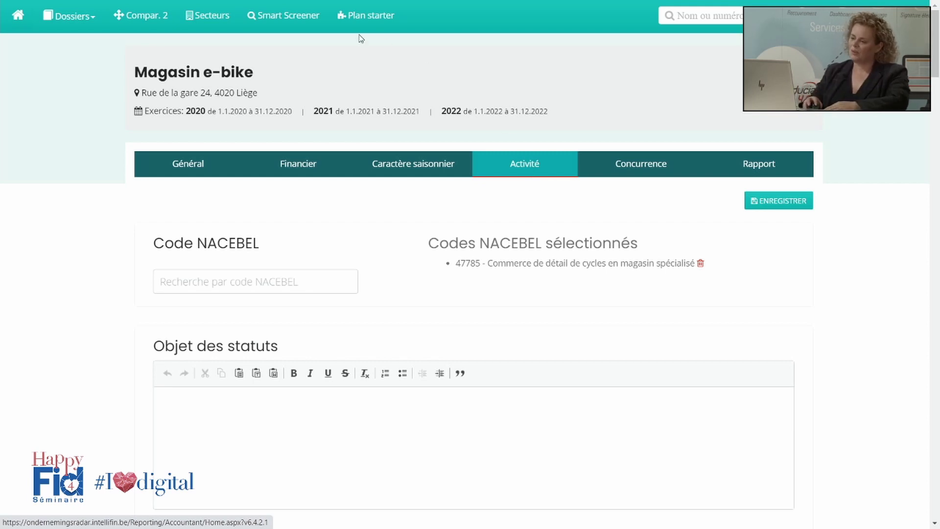
# - Review the plan's general company information, founders, external expert and the legal requirements checklist, including the external expert requirement
pyautogui.click(201, 163)
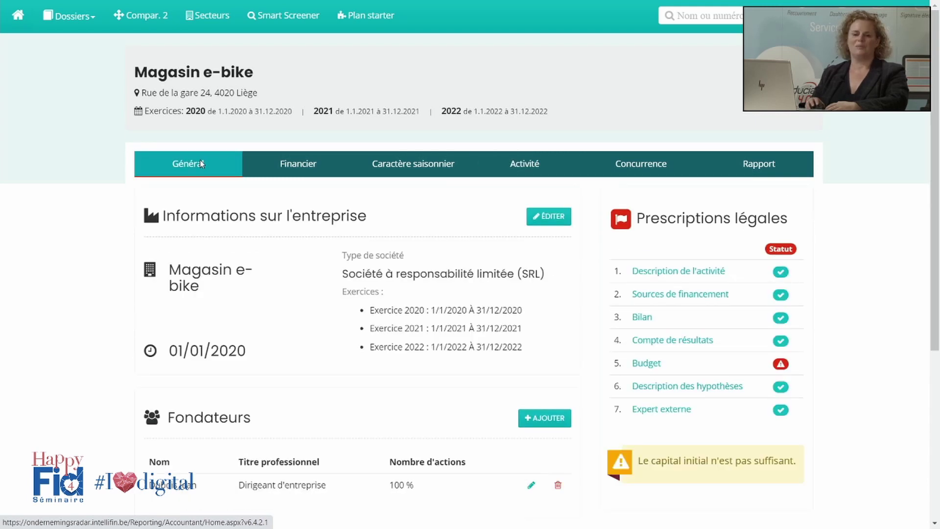
pyautogui.scroll(-2, 200, 161)
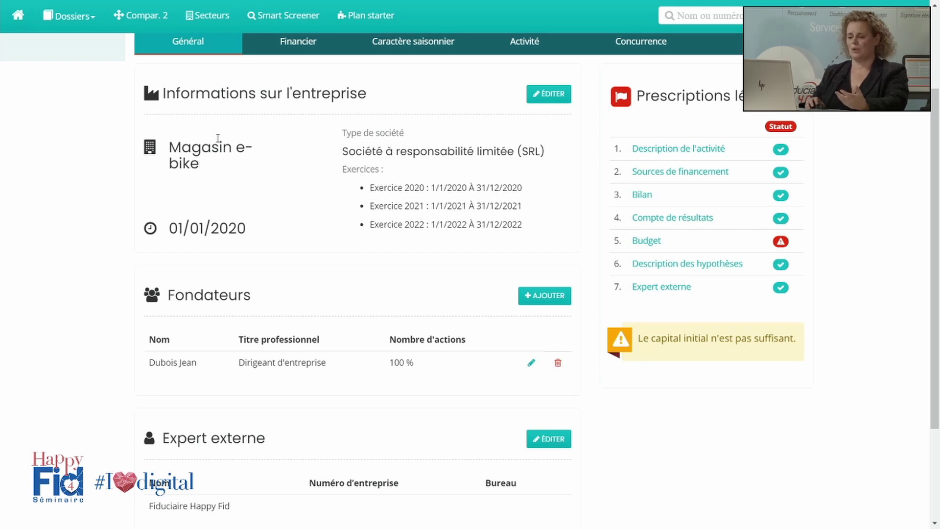
pyautogui.scroll(-1, 204, 220)
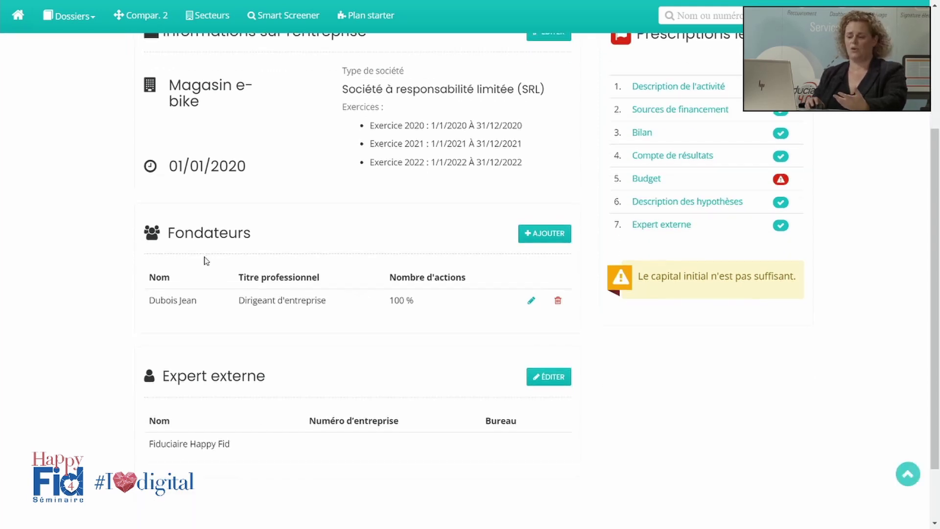
pyautogui.scroll(-1, 205, 304)
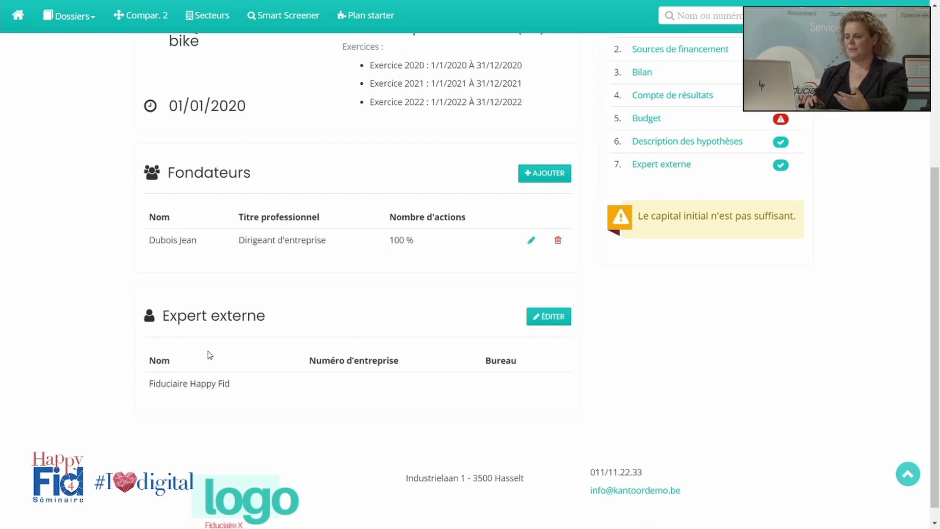
pyautogui.scroll(3, 210, 354)
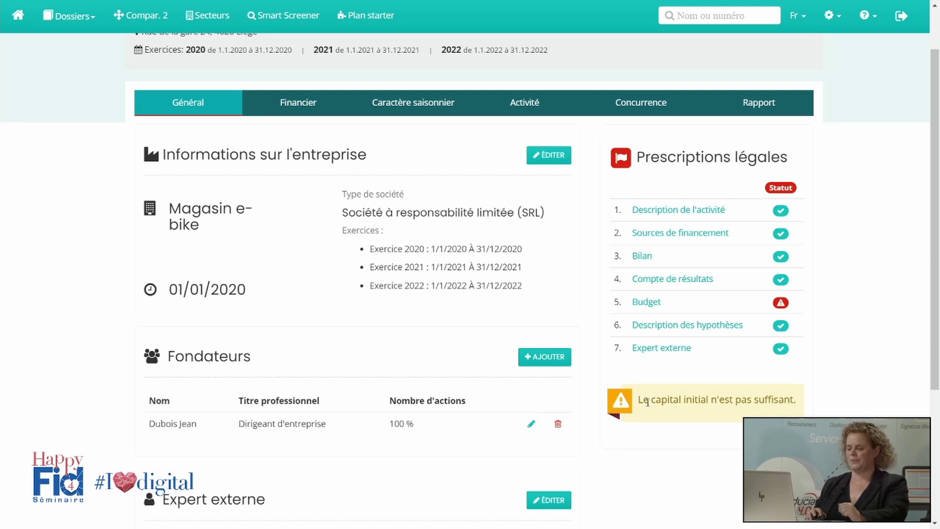
pyautogui.moveTo(669, 355)
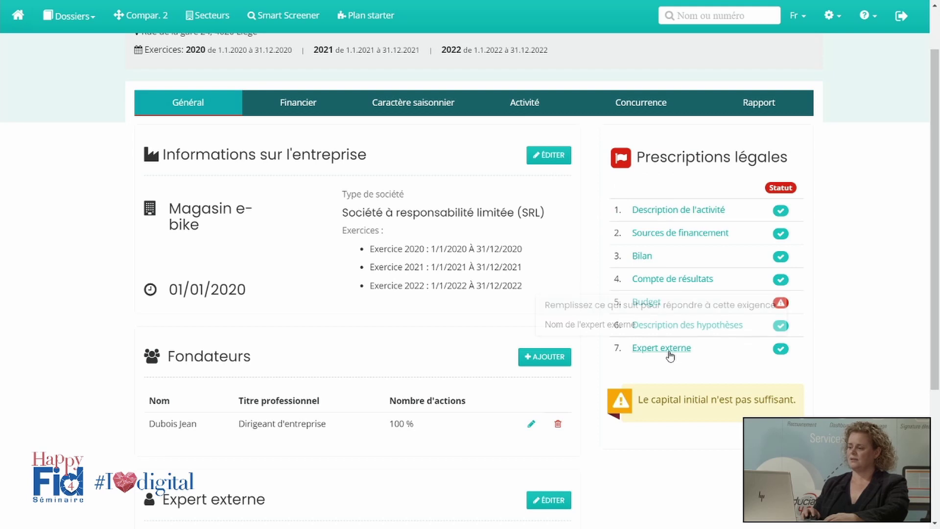
# - Open a new revenue entry of type Activité de production/vente in the plan's financial section and examine its form
pyautogui.click(293, 104)
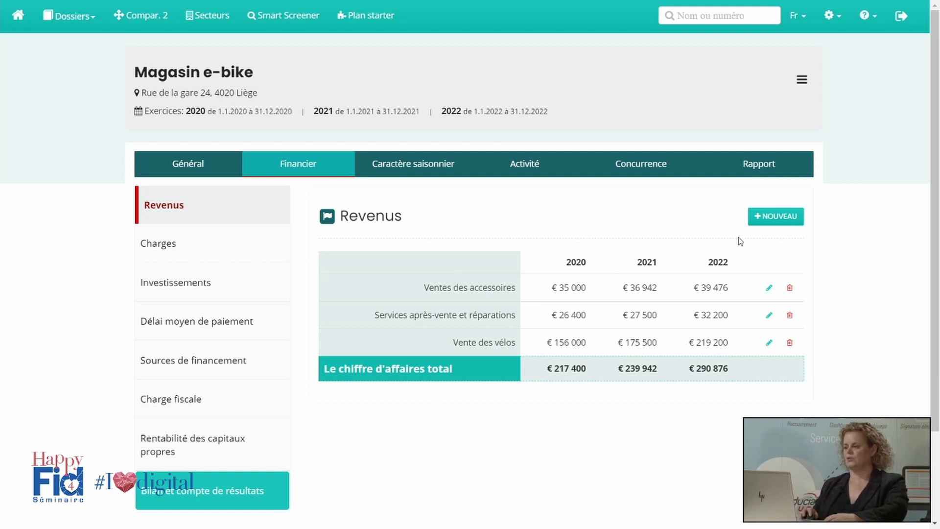
pyautogui.click(770, 221)
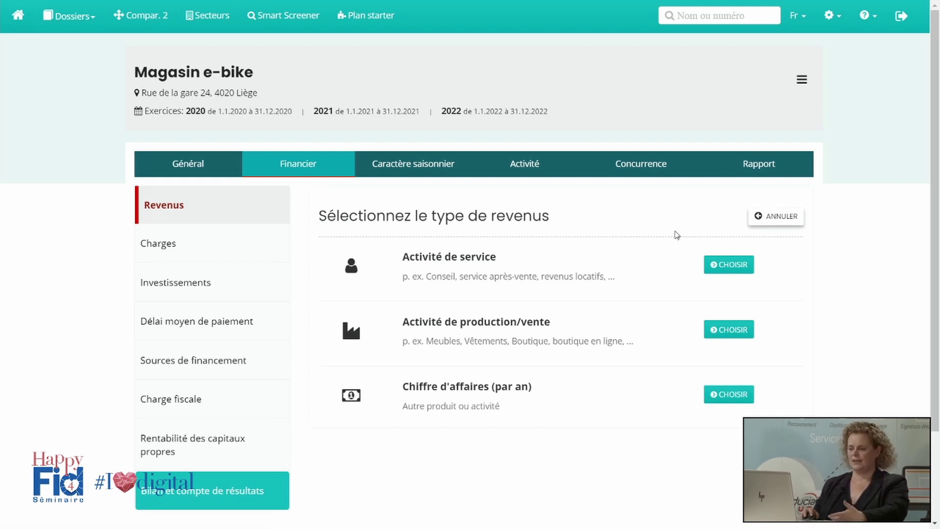
pyautogui.click(725, 330)
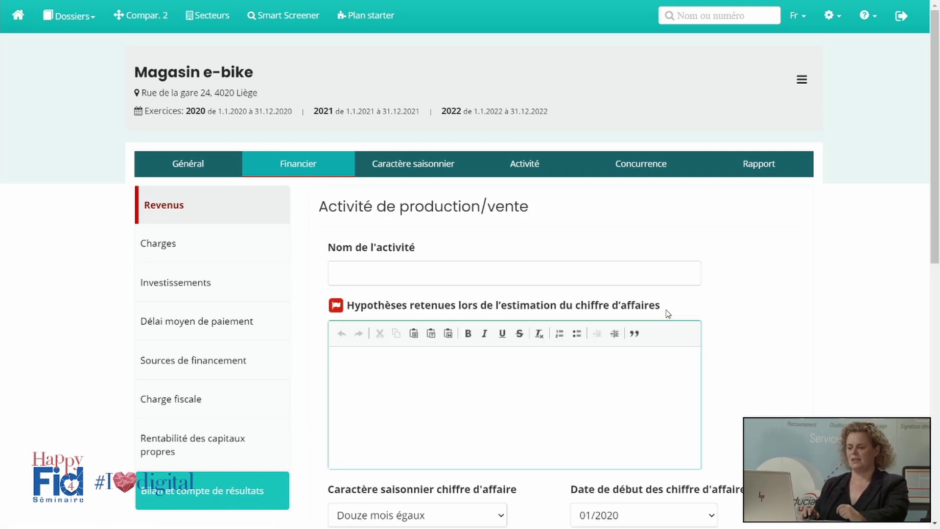
pyautogui.scroll(-1, 668, 313)
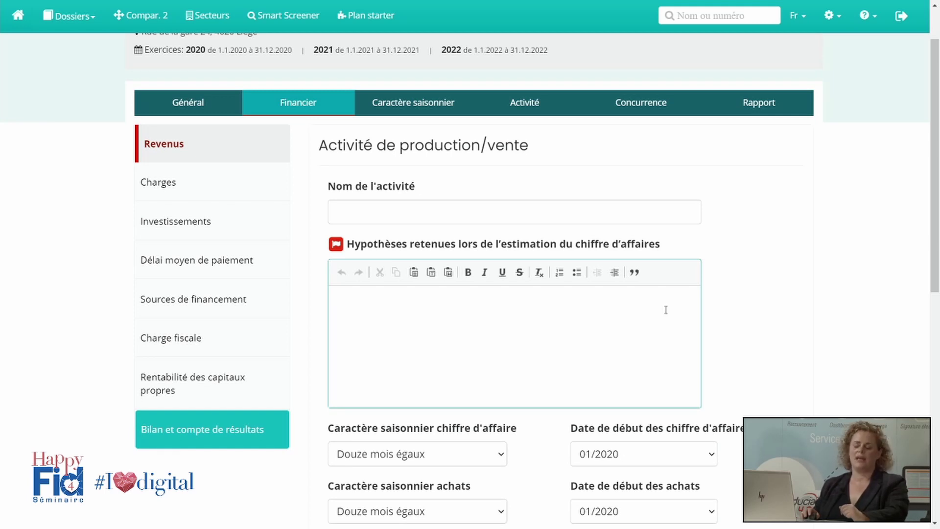
pyautogui.scroll(-6, 666, 309)
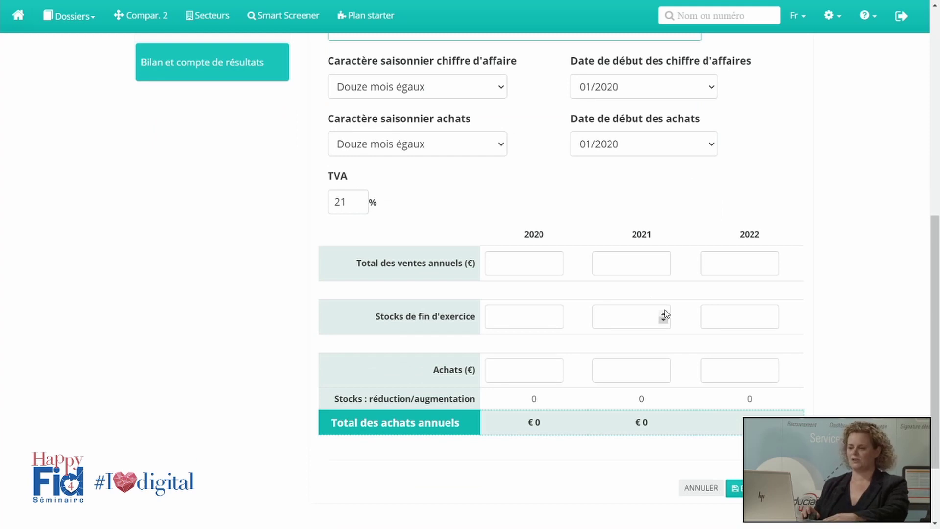
pyautogui.scroll(7, 664, 313)
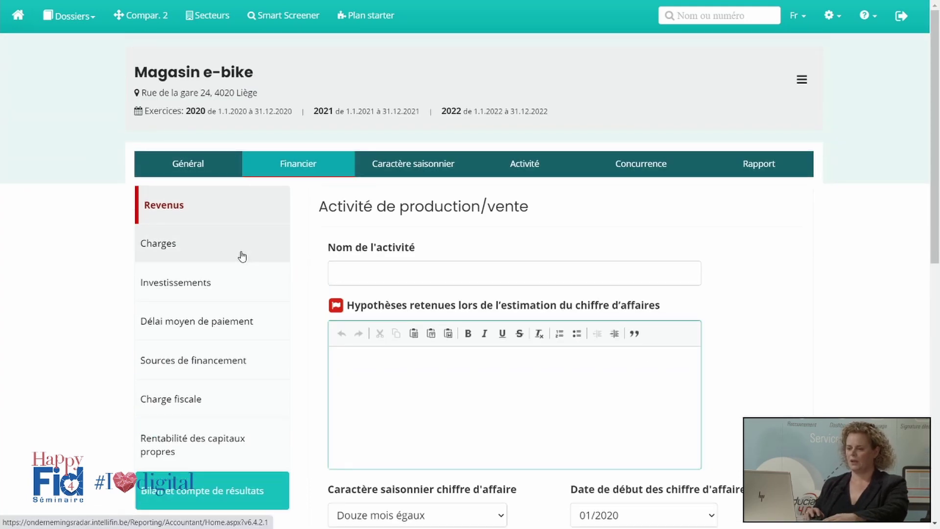
# - Review the charges, the cost types offered for a new Services et biens divers entry, and the average payment terms
pyautogui.click(242, 256)
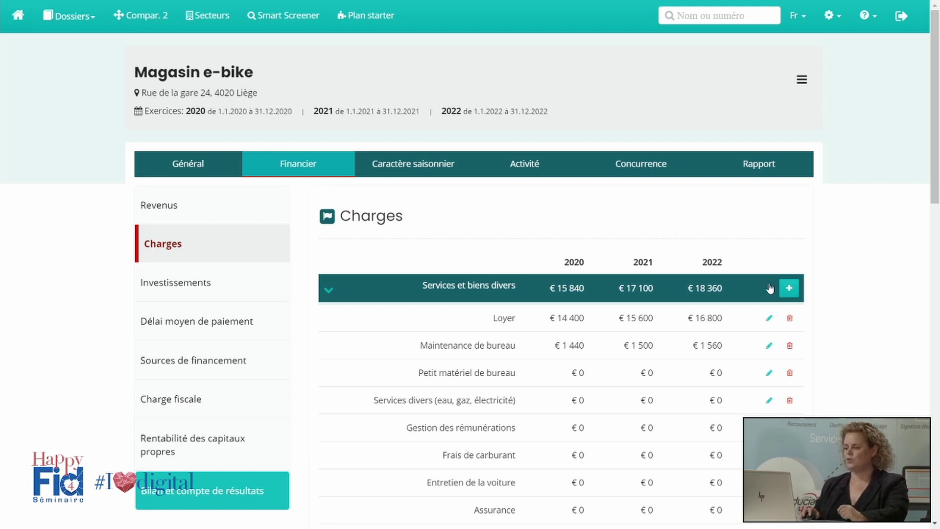
pyautogui.click(790, 291)
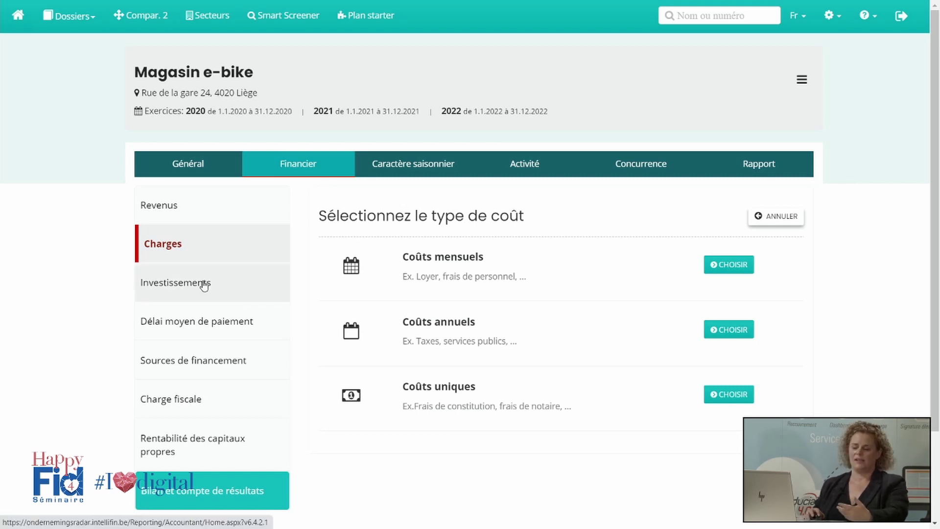
pyautogui.click(193, 336)
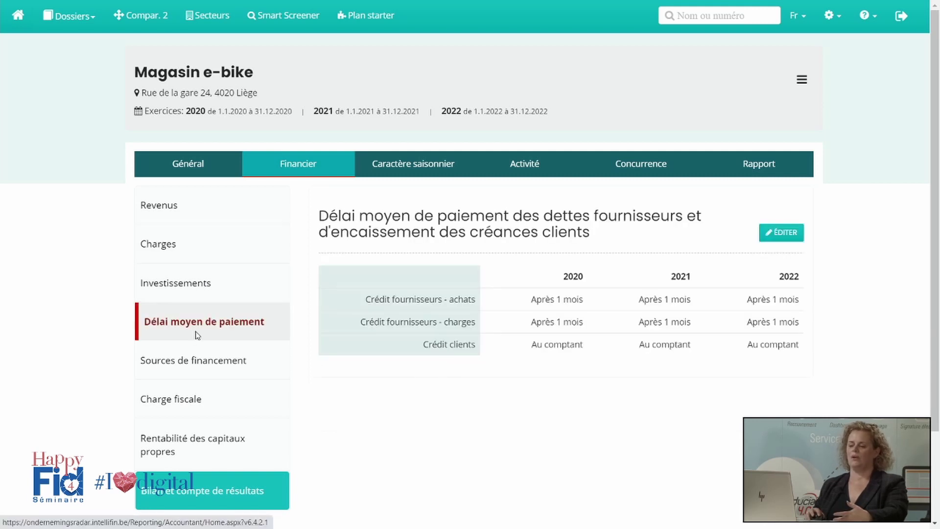
# - Review the funding sources and examine the edit form of the Patrimoine initial, down to the Contribution en nature
pyautogui.click(209, 376)
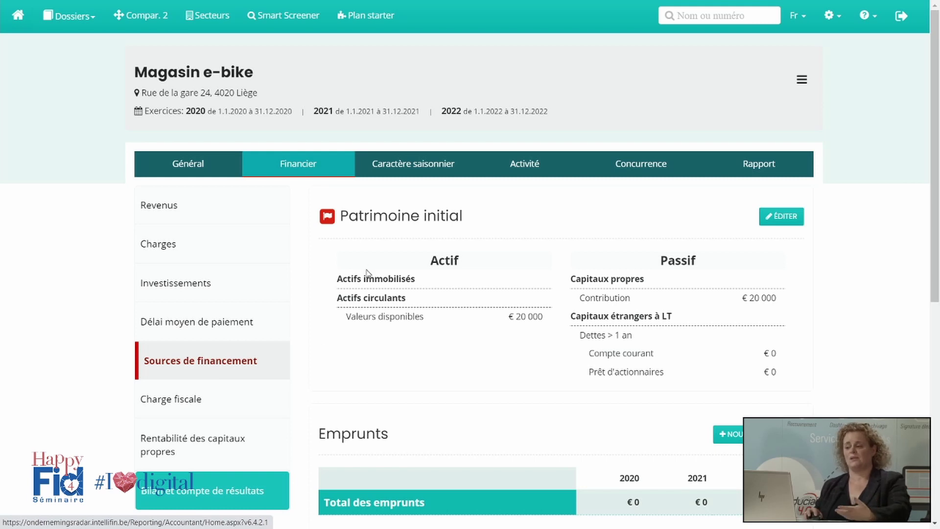
pyautogui.scroll(-1, 377, 265)
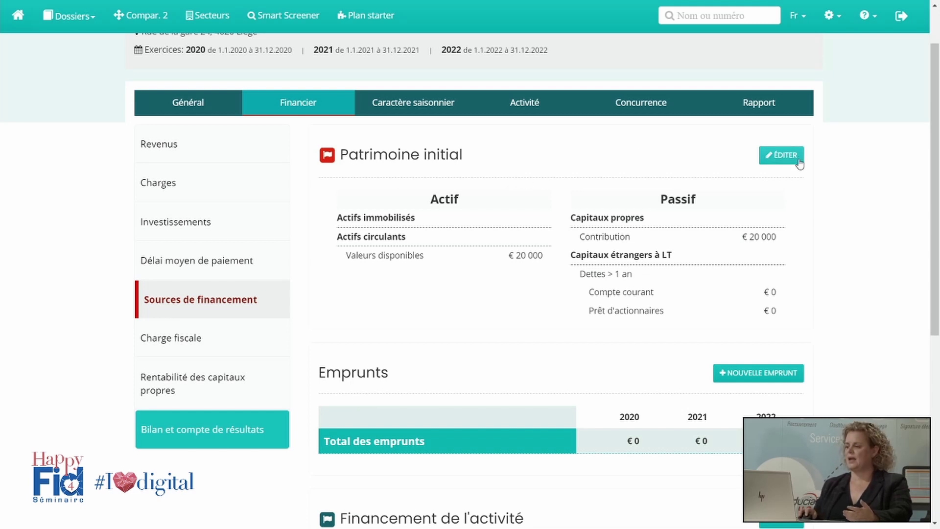
pyautogui.click(783, 155)
pyautogui.scroll(-2, 512, 207)
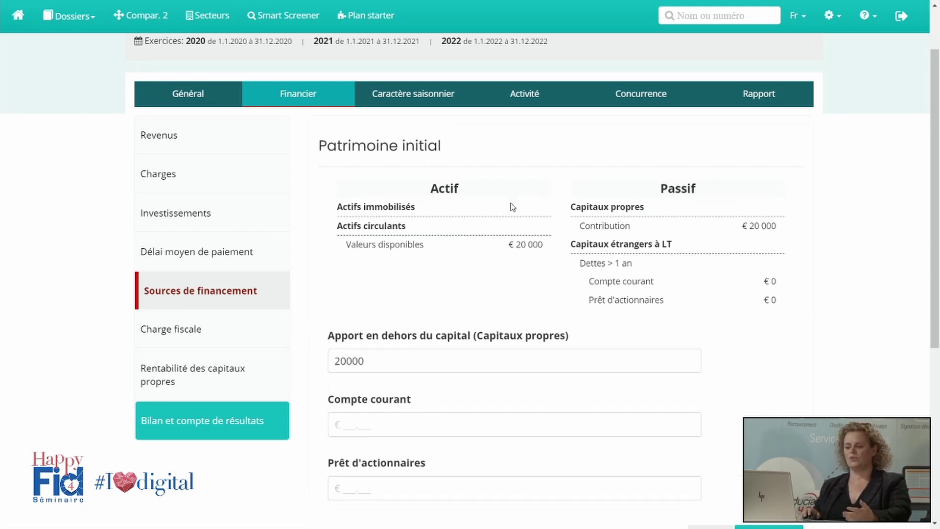
pyautogui.scroll(-3, 512, 207)
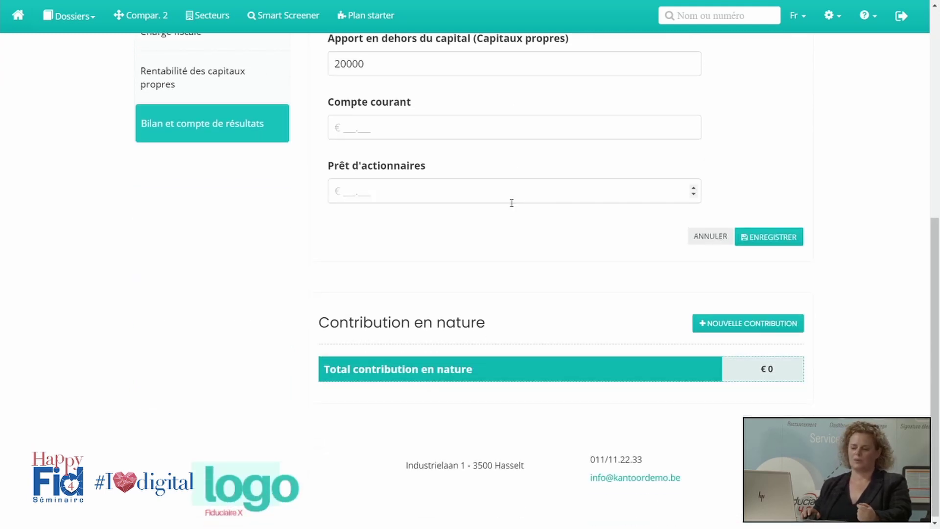
pyautogui.scroll(6, 512, 203)
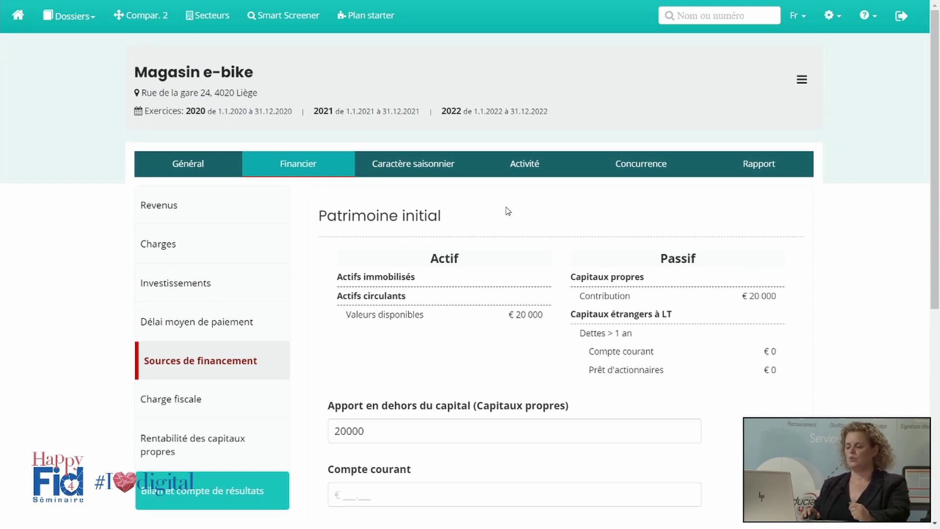
# - Create a new seasonal model in the plan's seasonality section and name it Modele
pyautogui.click(405, 169)
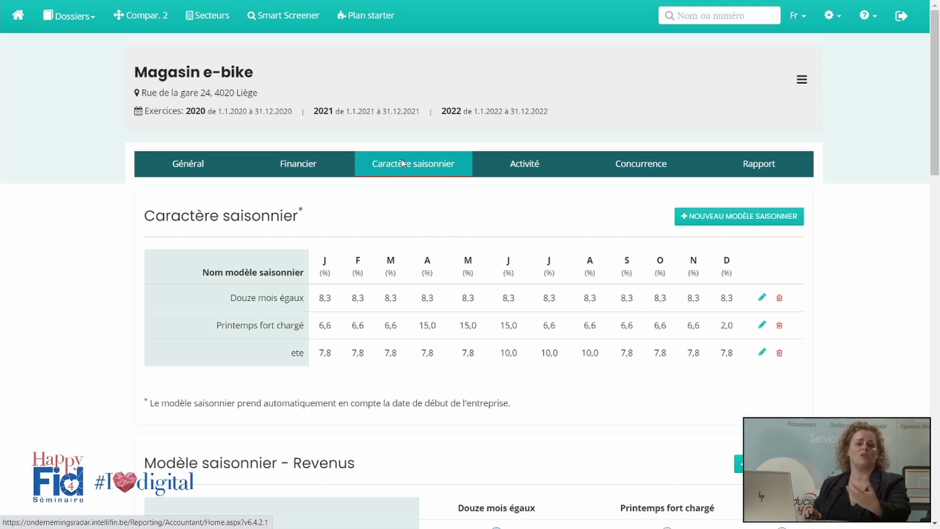
pyautogui.click(749, 221)
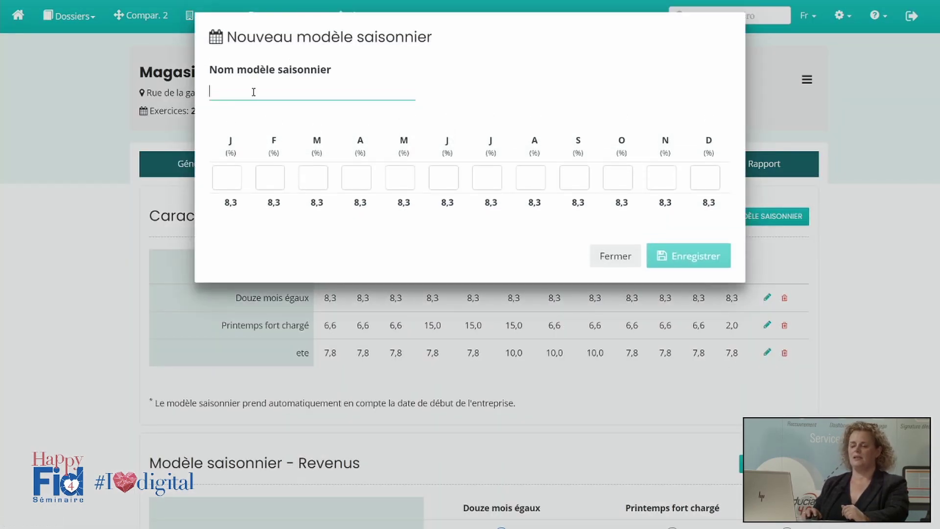
pyautogui.write('Mod')
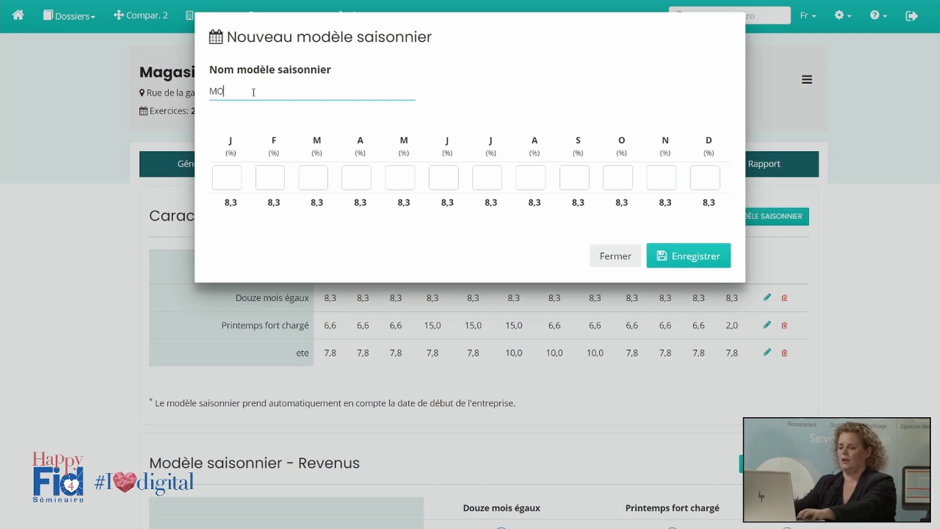
pyautogui.press('BackSpace')
pyautogui.press('BackSpace')
pyautogui.write('odle')
pyautogui.press('BackSpace')
pyautogui.press('BackSpace')
pyautogui.write('ele')
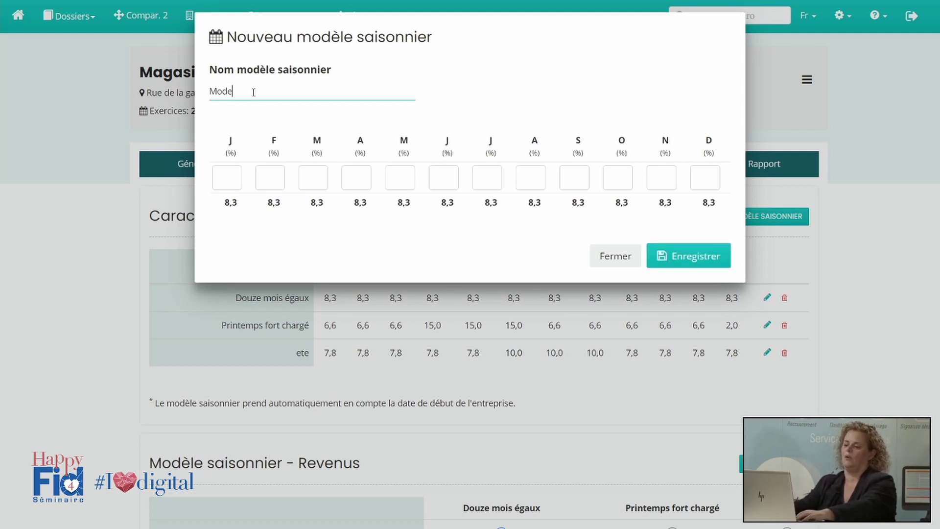
# - Set June, July and August to 10% each in the new seasonal model and save it
pyautogui.click(437, 173)
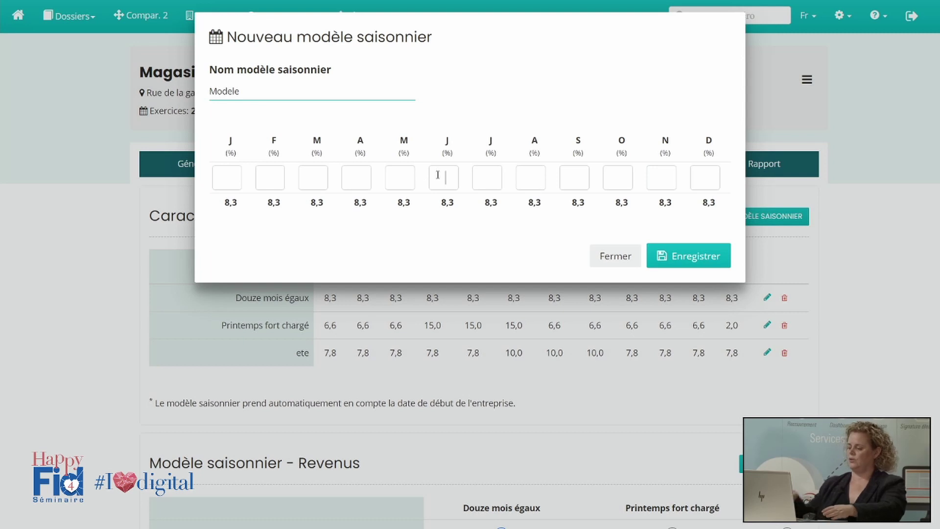
pyautogui.write('10')
pyautogui.press('Tab')
pyautogui.write('10')
pyautogui.press('Tab')
pyautogui.write('10')
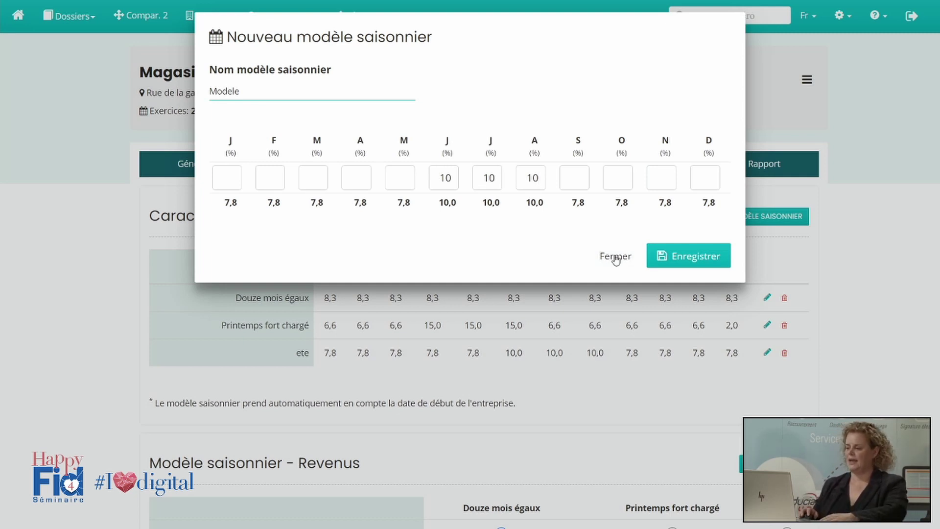
pyautogui.click(705, 265)
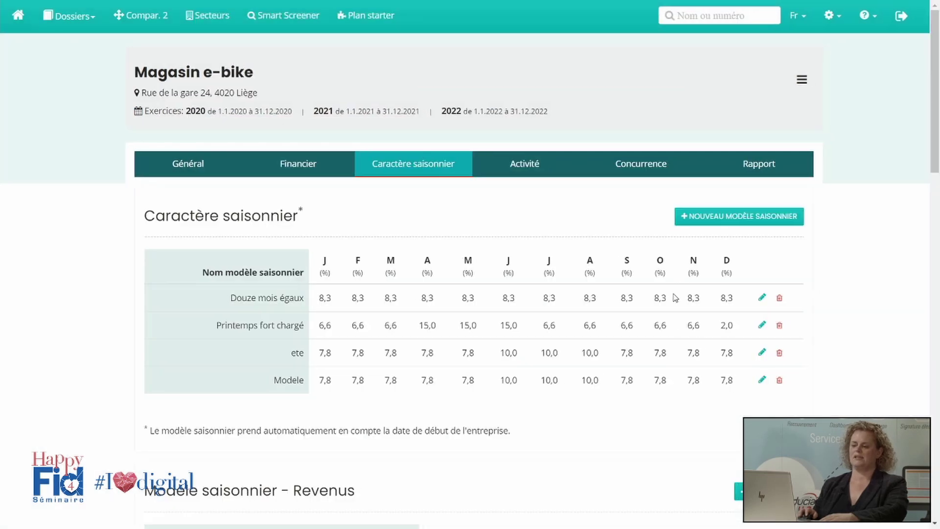
# - Assign the seasonal model Modele to the revenue Ventes des accessoires and the cost Maintenance de bureau
pyautogui.scroll(-7, 693, 354)
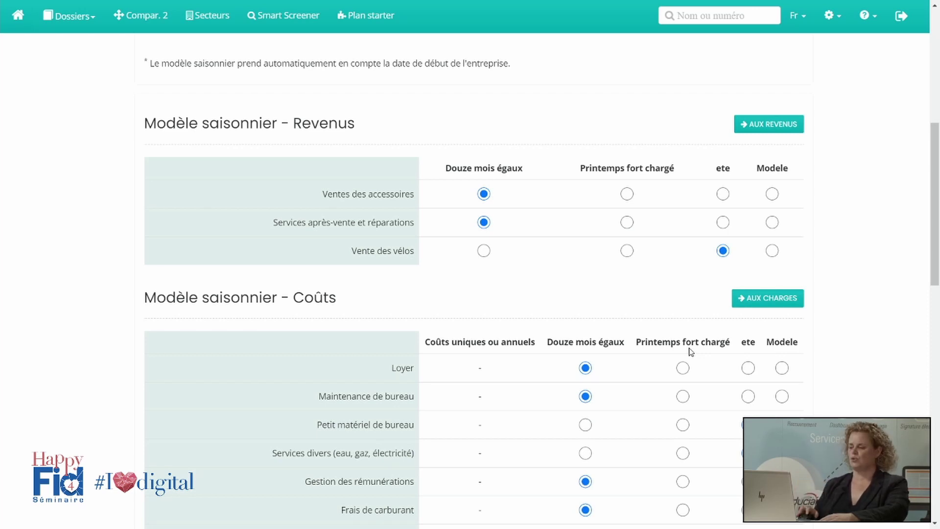
pyautogui.click(772, 194)
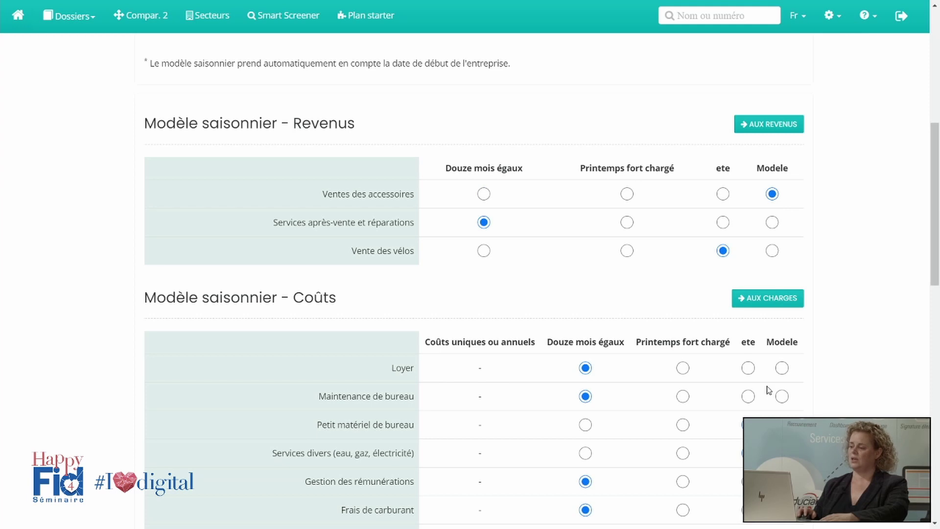
pyautogui.click(786, 398)
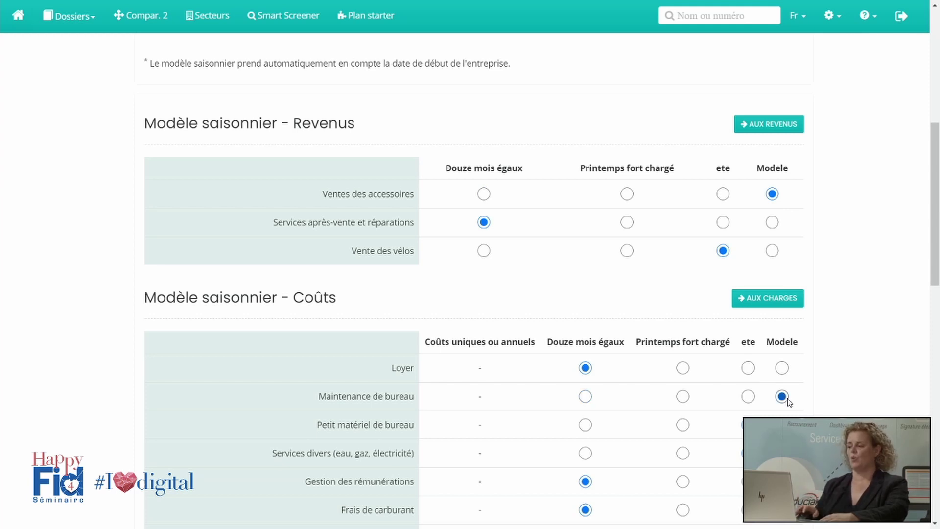
# - View the competition SWOT analysis, then review the plan's report through the company overview, Bilan and Compte de résultats
pyautogui.scroll(7, 789, 399)
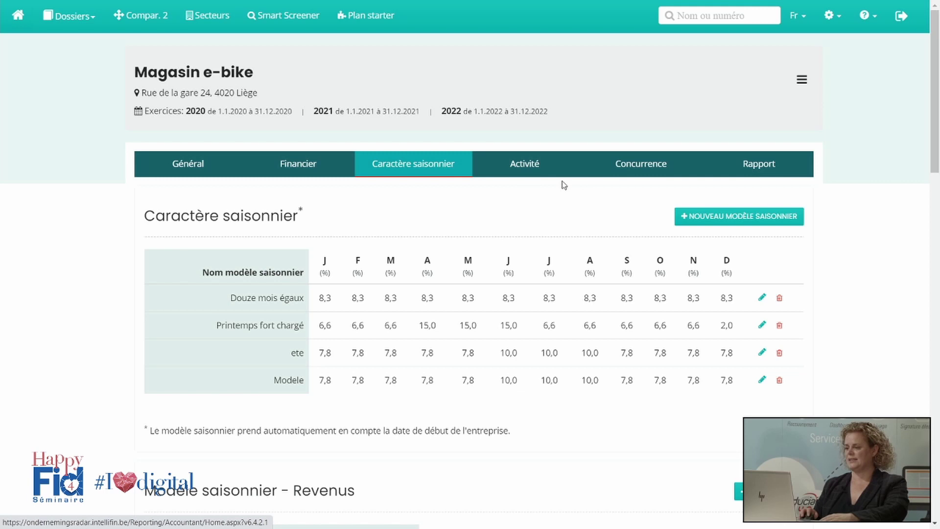
pyautogui.click(626, 175)
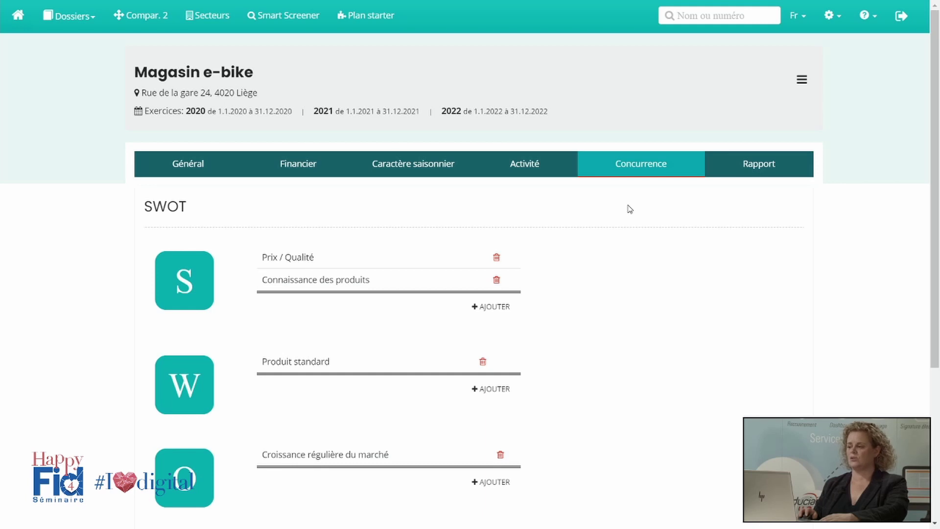
pyautogui.click(755, 168)
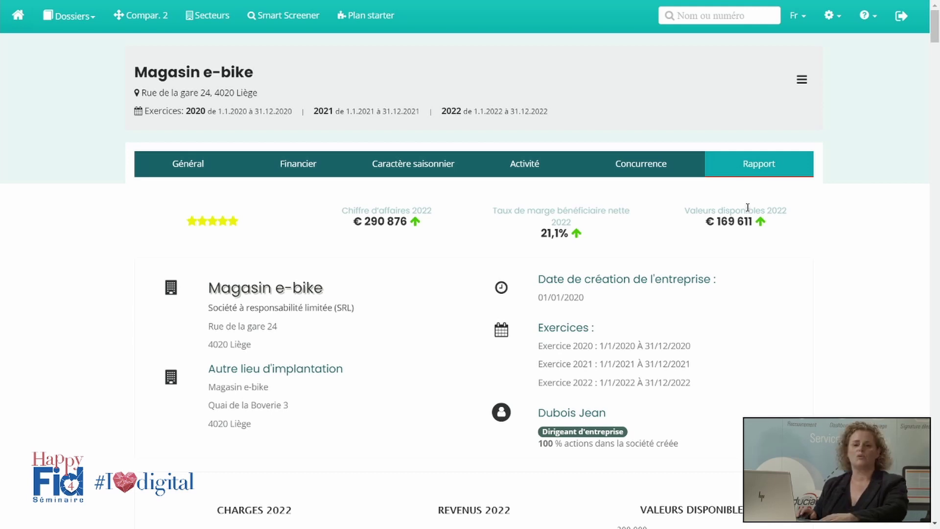
pyautogui.scroll(-2, 748, 207)
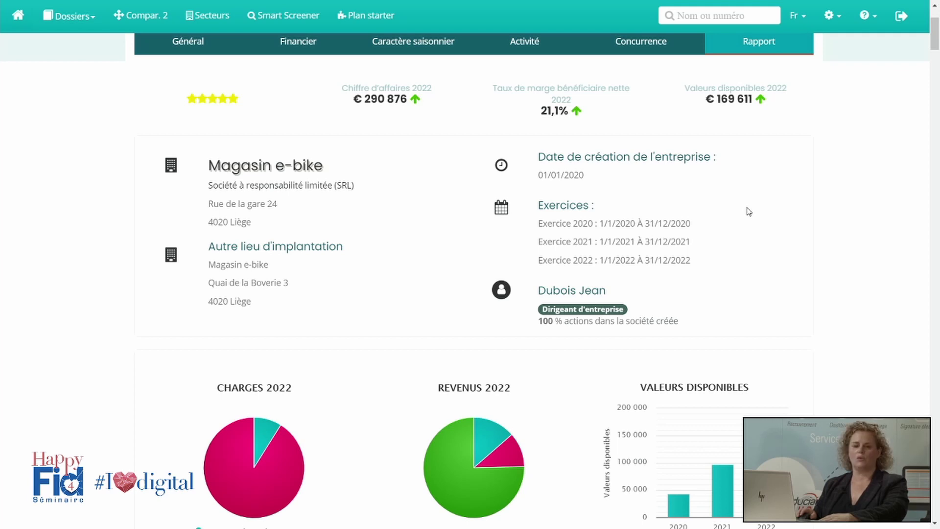
pyautogui.scroll(-20, 748, 211)
pyautogui.scroll(-10, 748, 212)
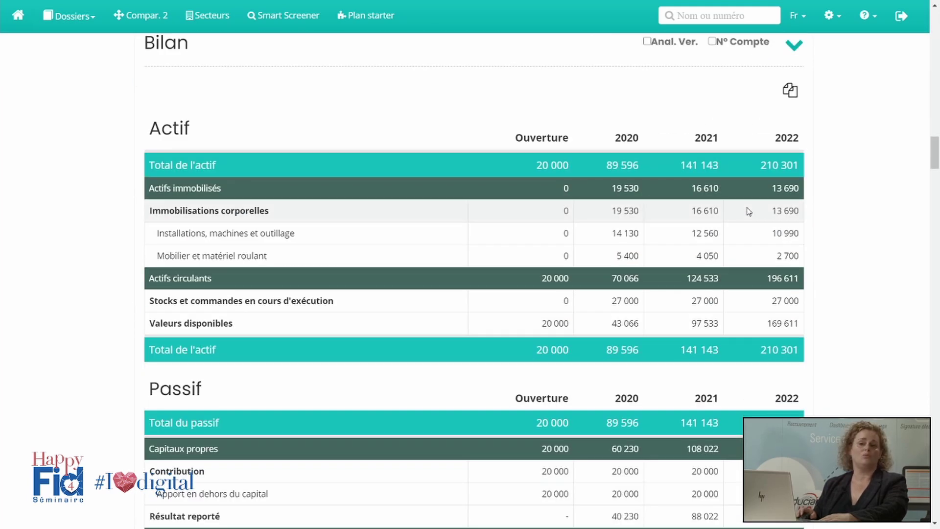
pyautogui.scroll(-10, 748, 211)
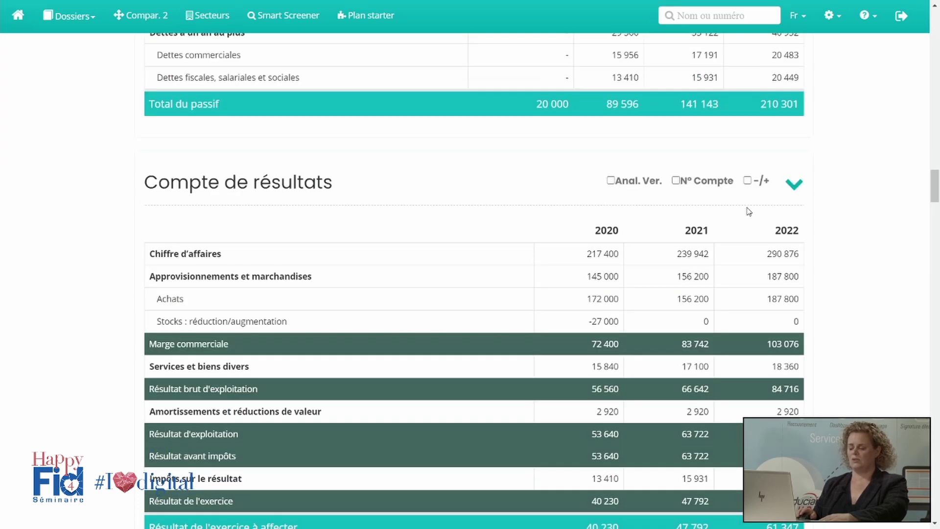
pyautogui.scroll(-8, 748, 212)
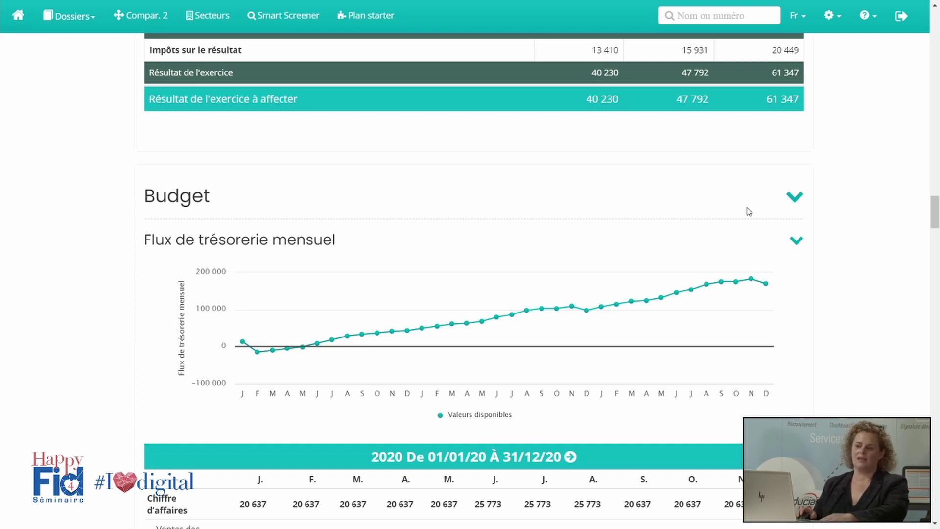
# - Examine the early 2020 months on the Flux de trésorerie mensuel chart and read the monthly budget table for 2020
pyautogui.moveTo(253, 380)
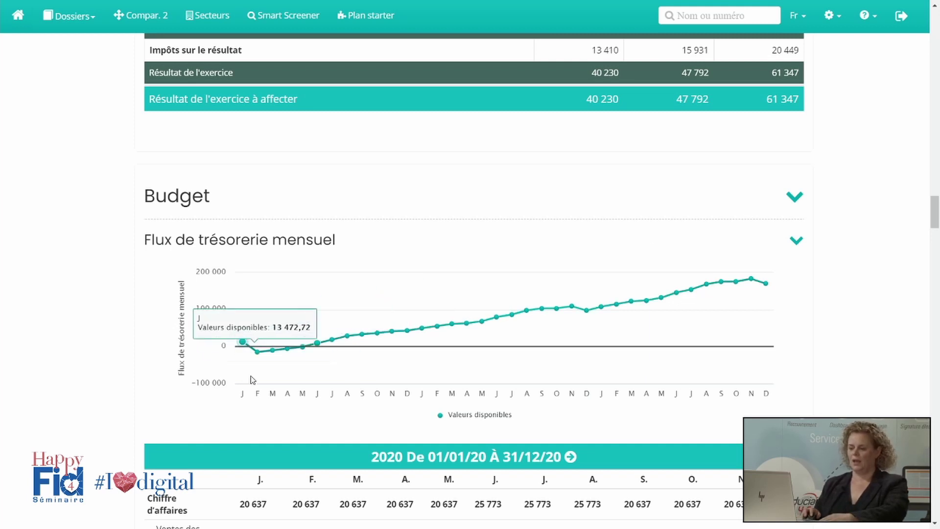
pyautogui.moveTo(279, 347)
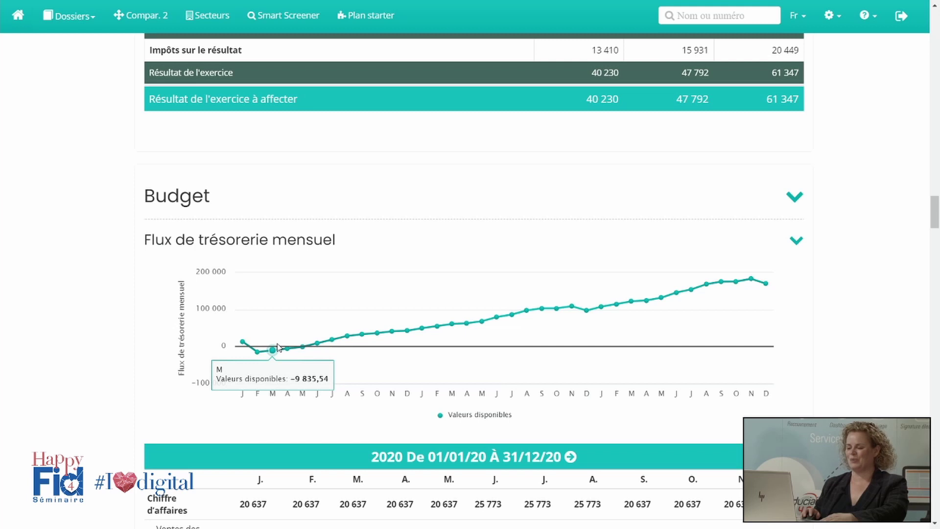
pyautogui.moveTo(350, 313)
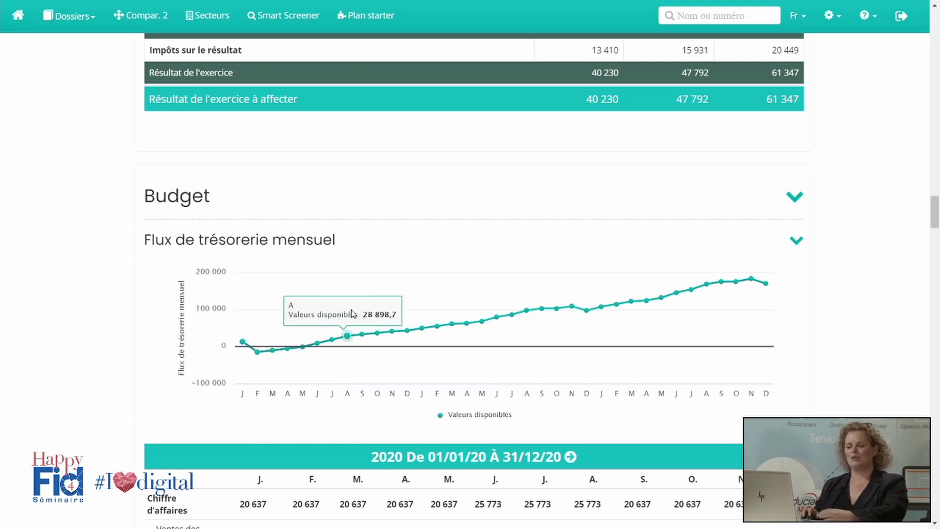
pyautogui.scroll(-9, 350, 314)
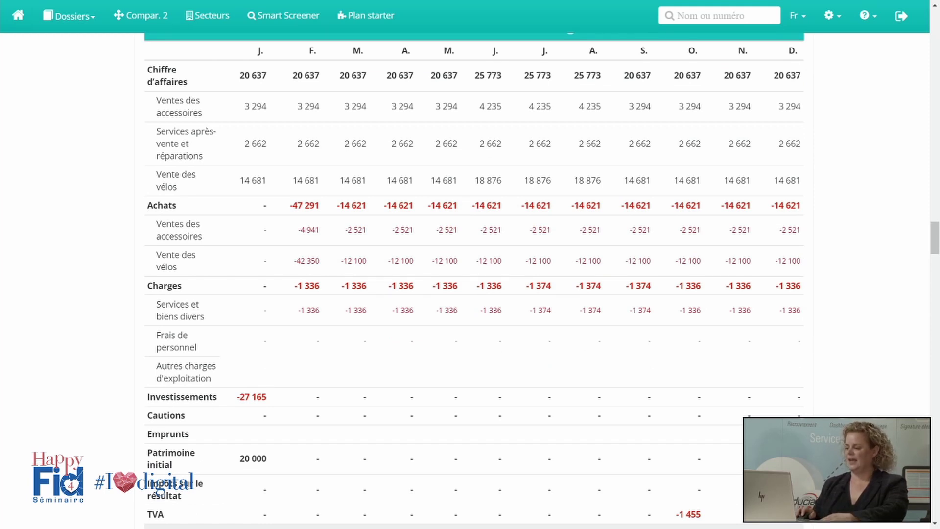
# - Export the legal-minimum version of the financial plan (L'empreinte du plan financier, minimum légal) as a PDF
pyautogui.scroll(20, 874, 283)
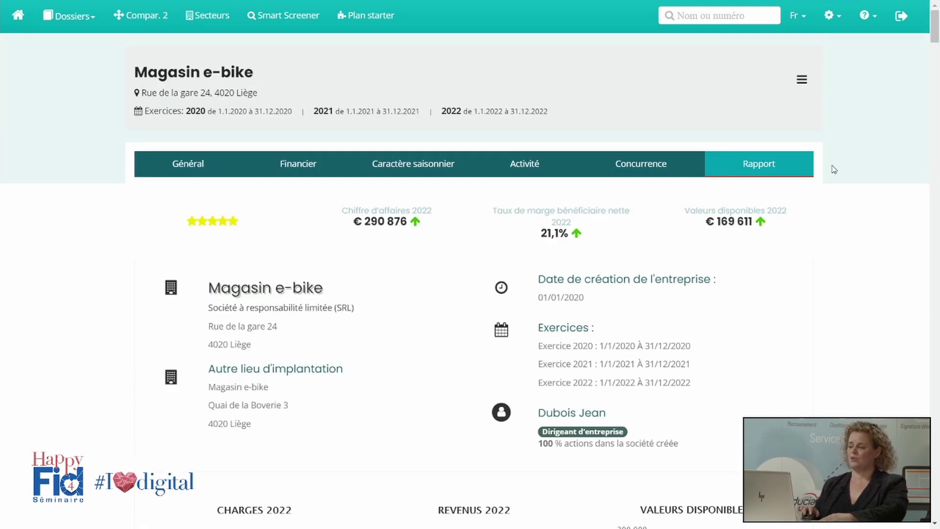
pyautogui.click(806, 82)
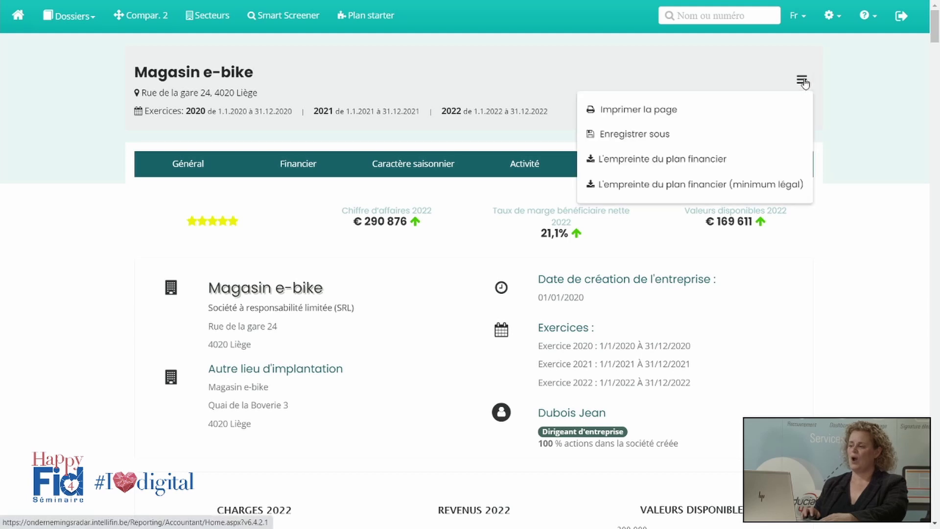
pyautogui.click(698, 188)
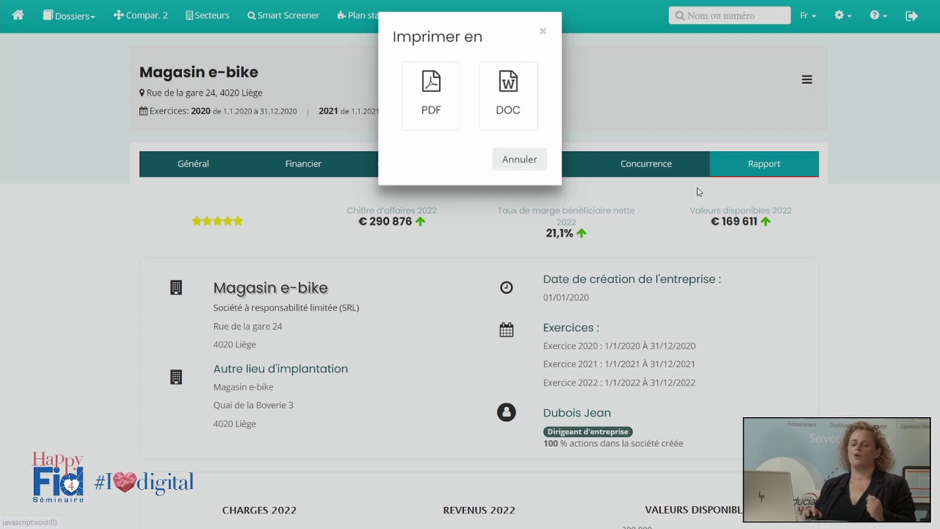
pyautogui.click(442, 110)
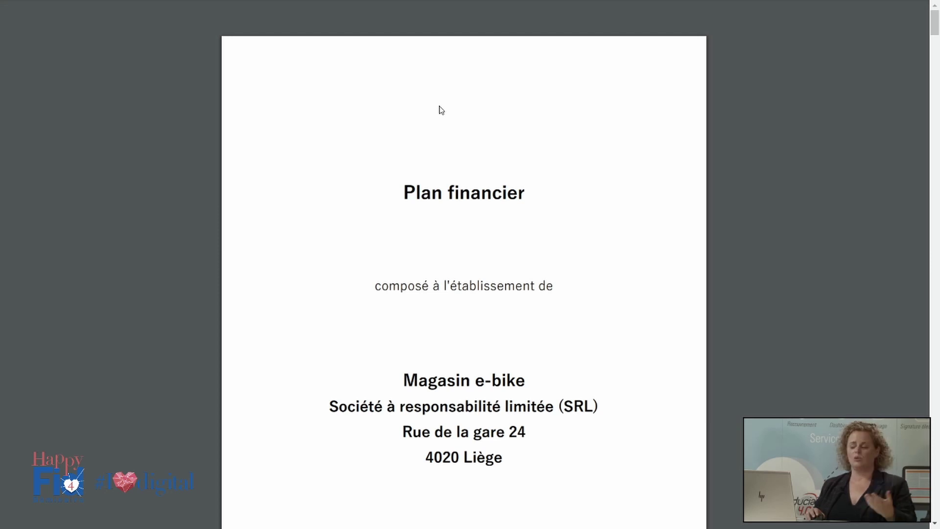
# - Review the exported PDF from the founders and activity description through the Bilan to the Compte de résultats
pyautogui.scroll(-5, 441, 110)
pyautogui.scroll(-7, 441, 110)
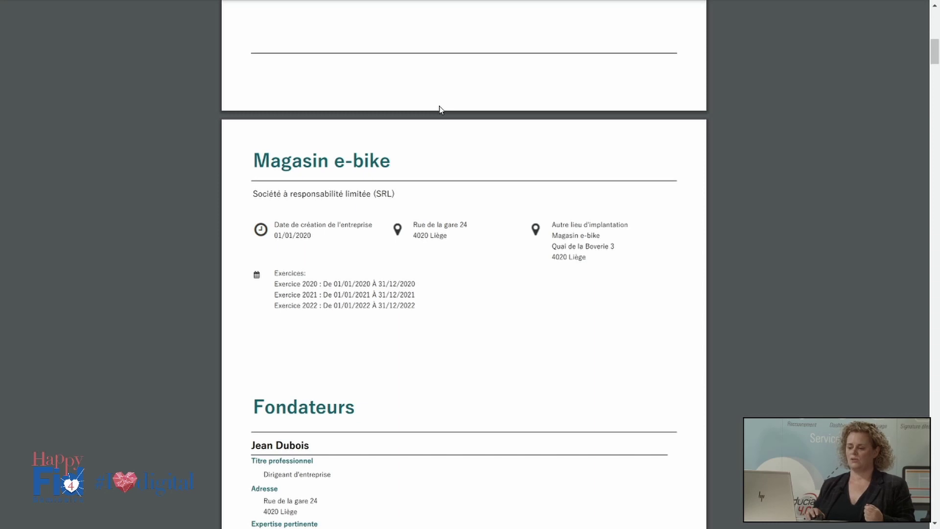
pyautogui.scroll(-5, 440, 109)
pyautogui.scroll(-10, 441, 110)
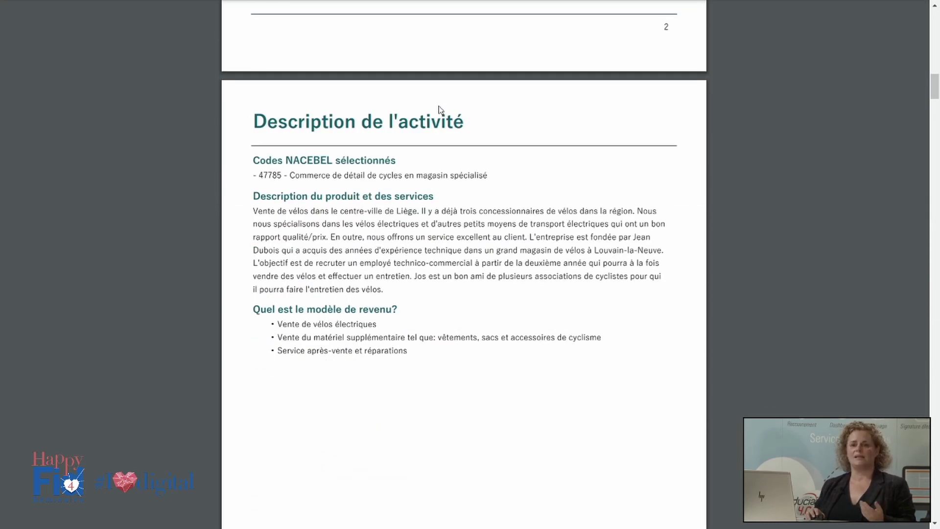
pyautogui.scroll(-10, 441, 110)
pyautogui.scroll(-15, 440, 110)
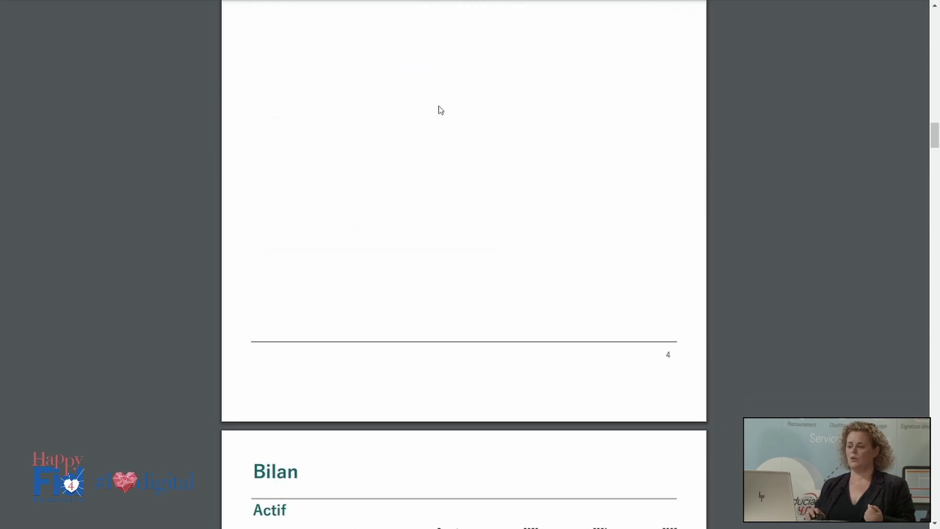
pyautogui.scroll(-20, 441, 110)
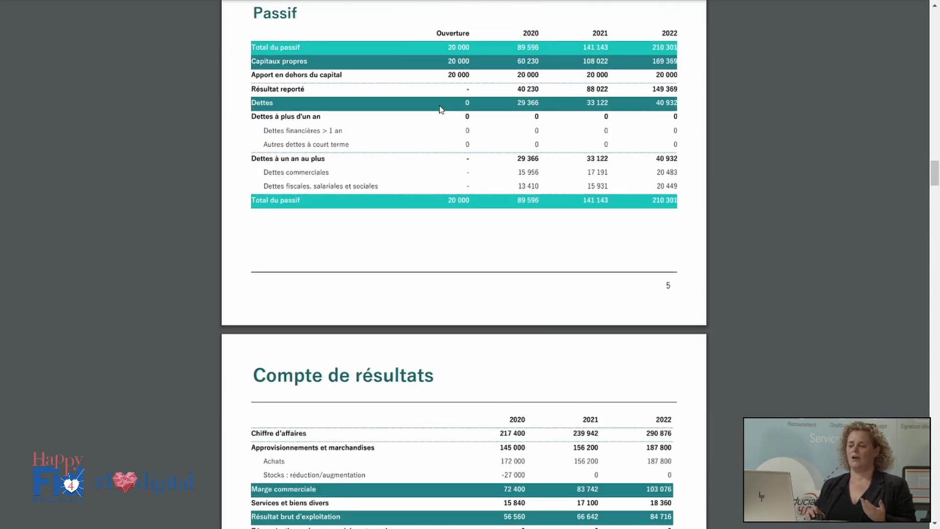